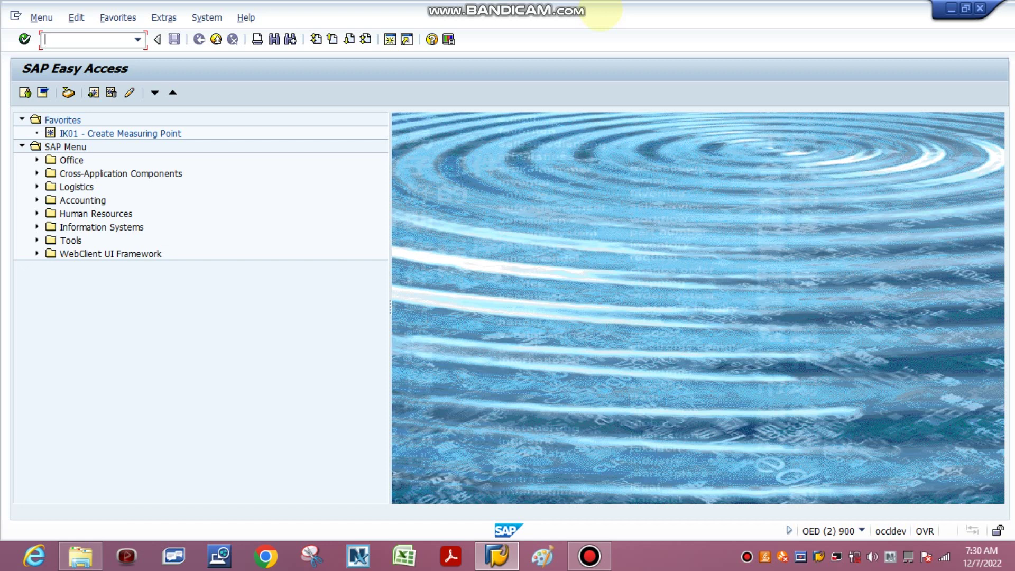
Open transaction IW39 and include Completed and Historical orders in the order status selection
text(iw39)
key(Return)
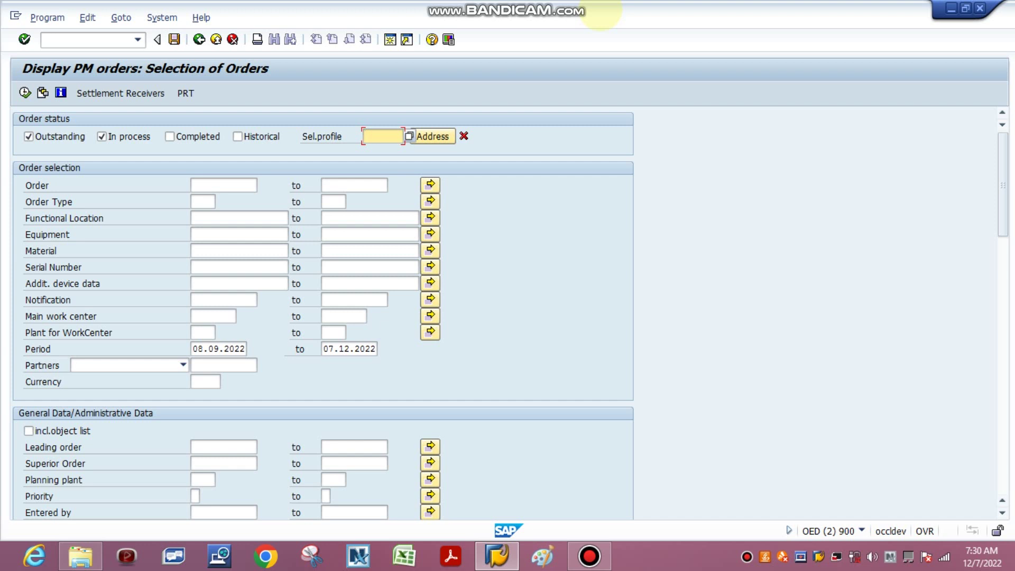
click(199, 136)
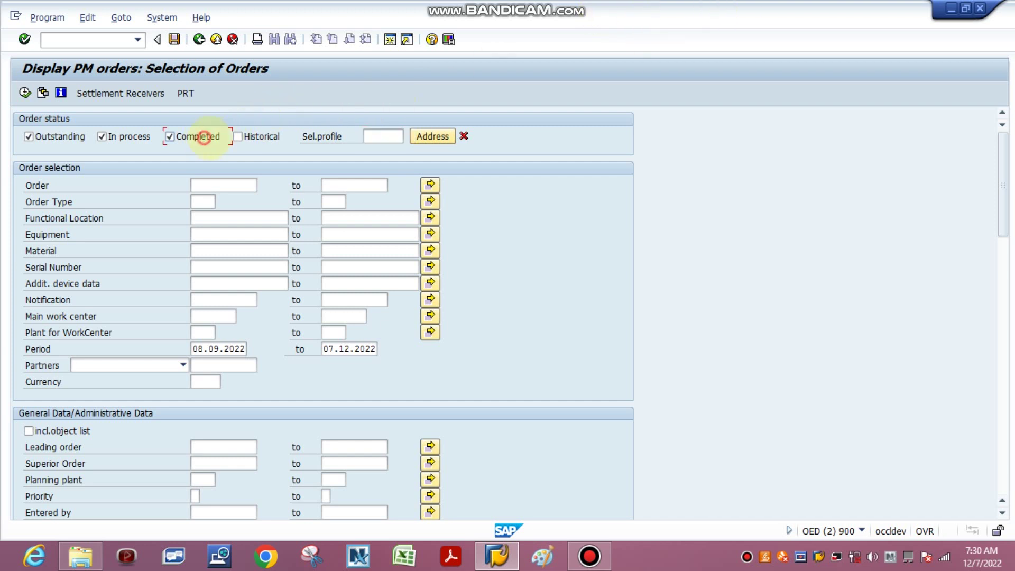
click(252, 137)
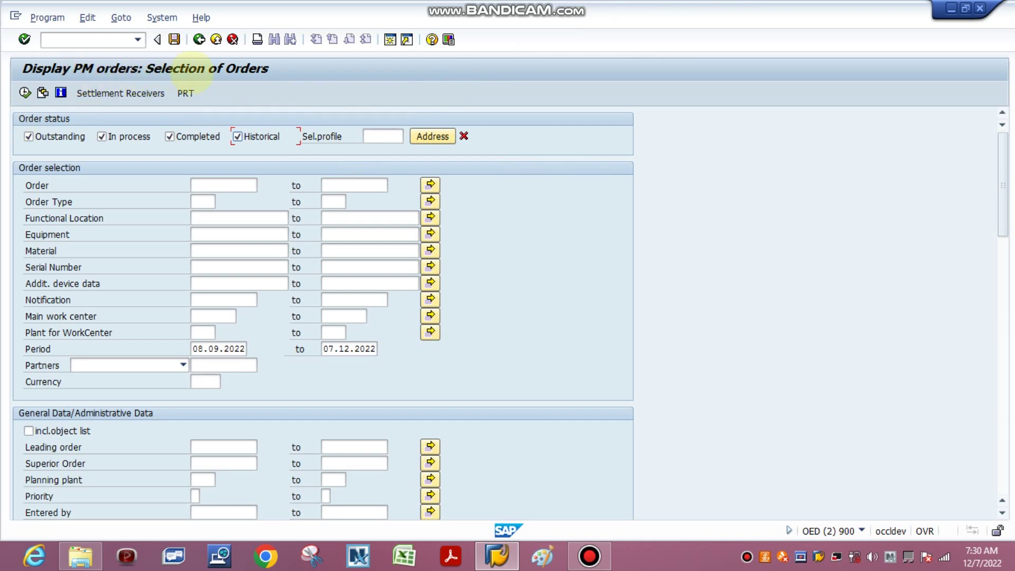
Check the layout entry in the Others section and execute the order selection
drag(1000, 205, 1000, 460)
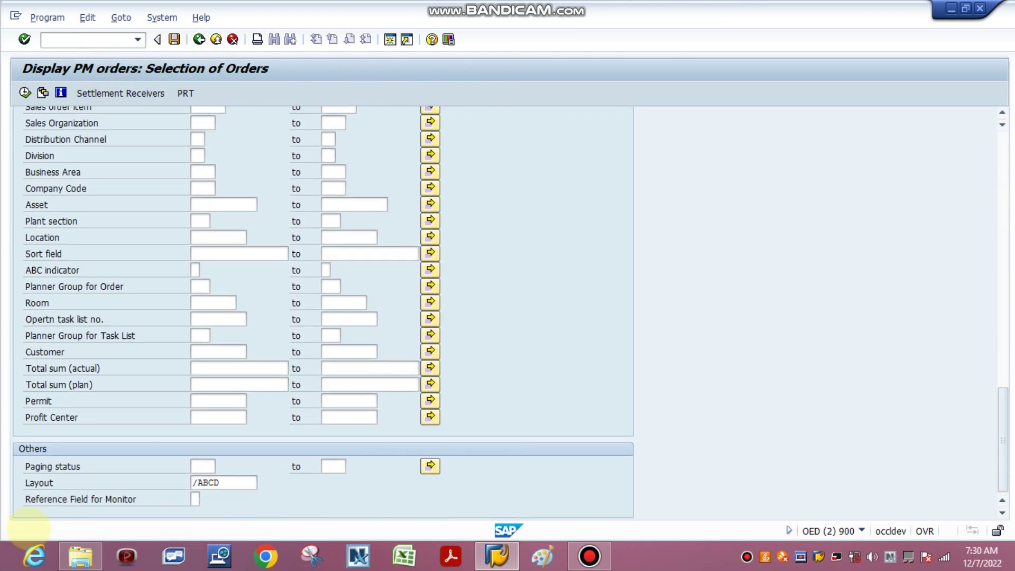
click(240, 484)
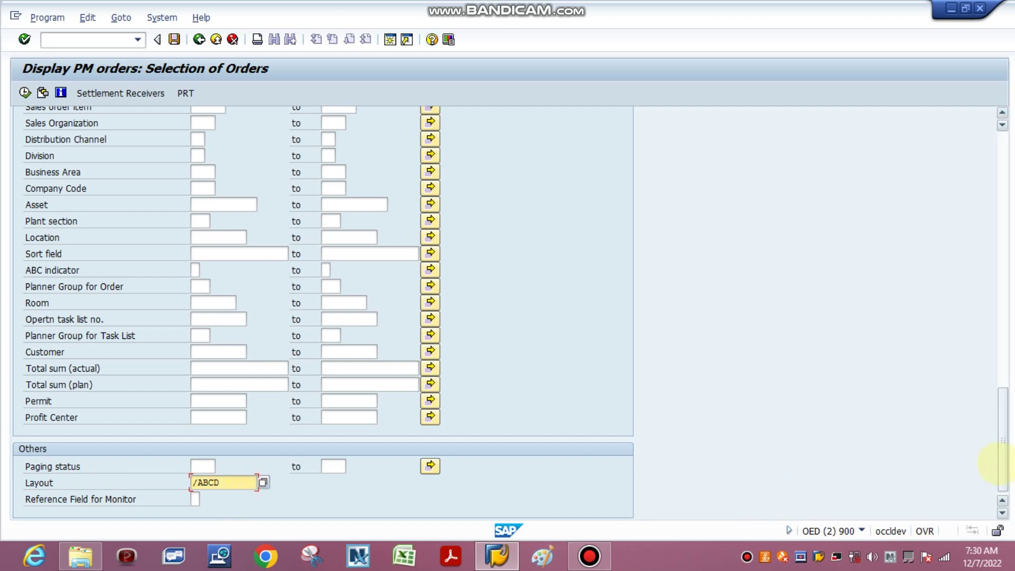
drag(999, 464, 999, 180)
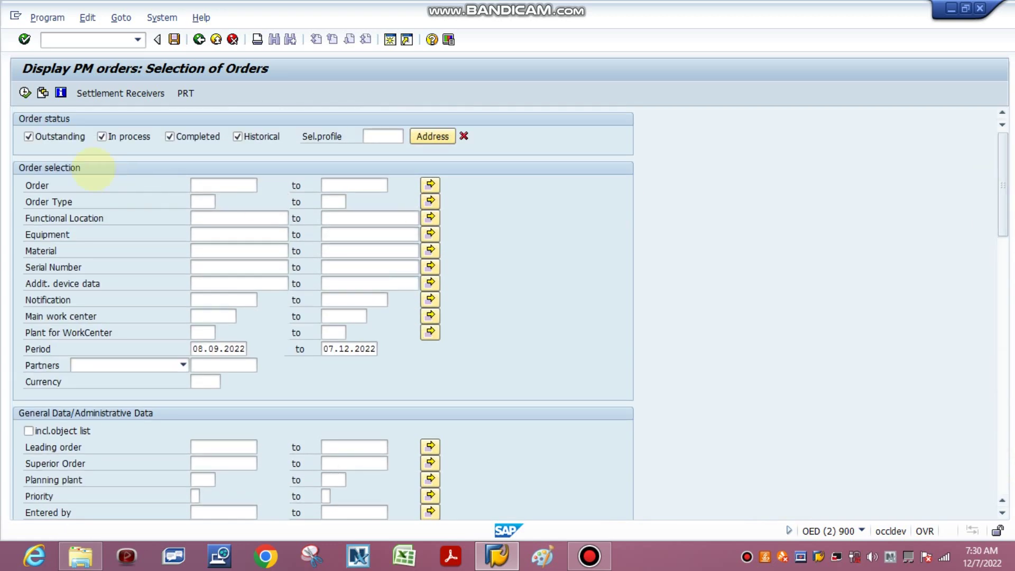
click(25, 92)
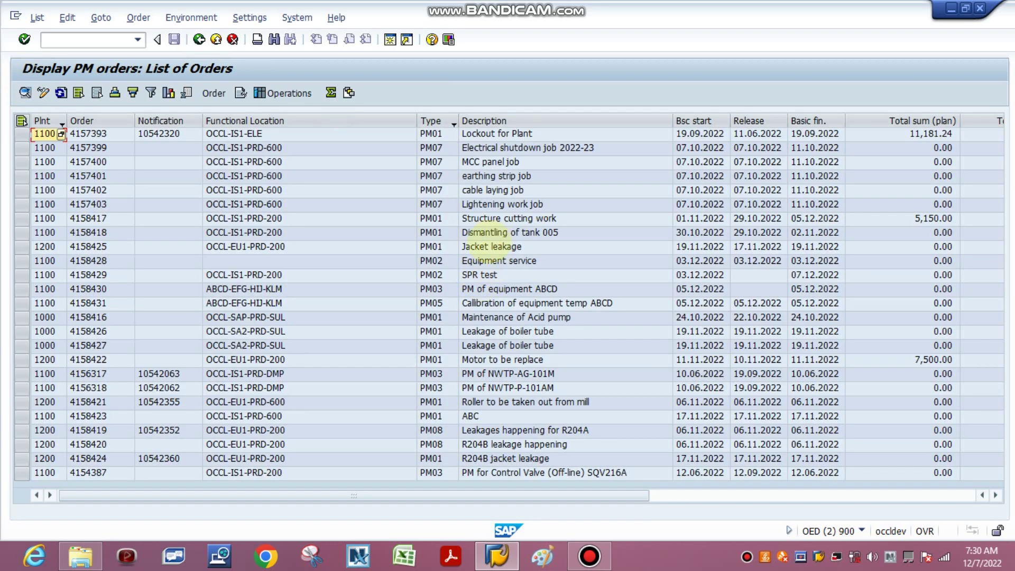
Move the Type column to the front of the order list, ahead of the plant column
click(43, 121)
click(80, 120)
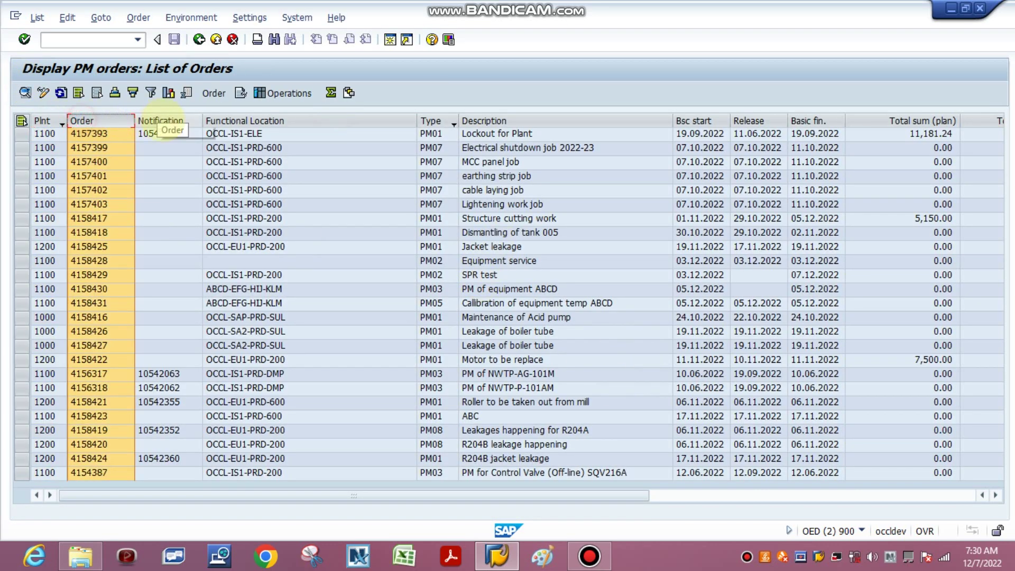
click(161, 120)
click(43, 121)
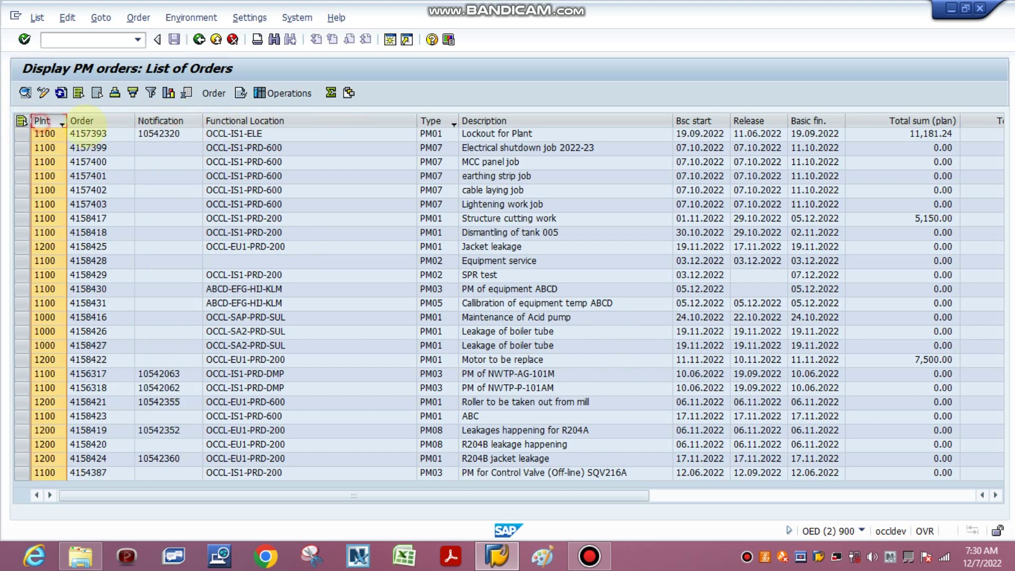
click(82, 120)
click(160, 120)
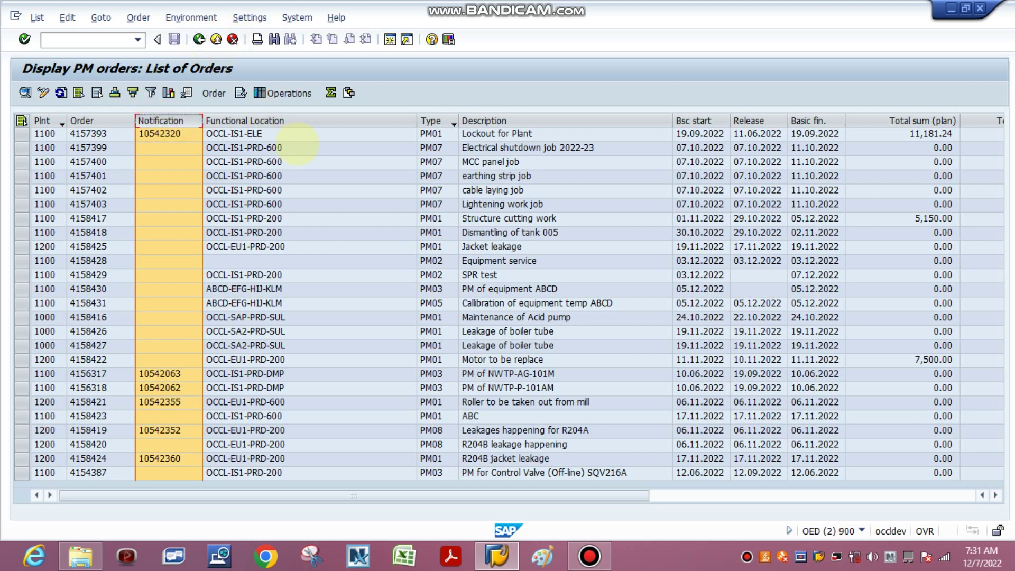
click(448, 122)
drag(449, 122, 37, 120)
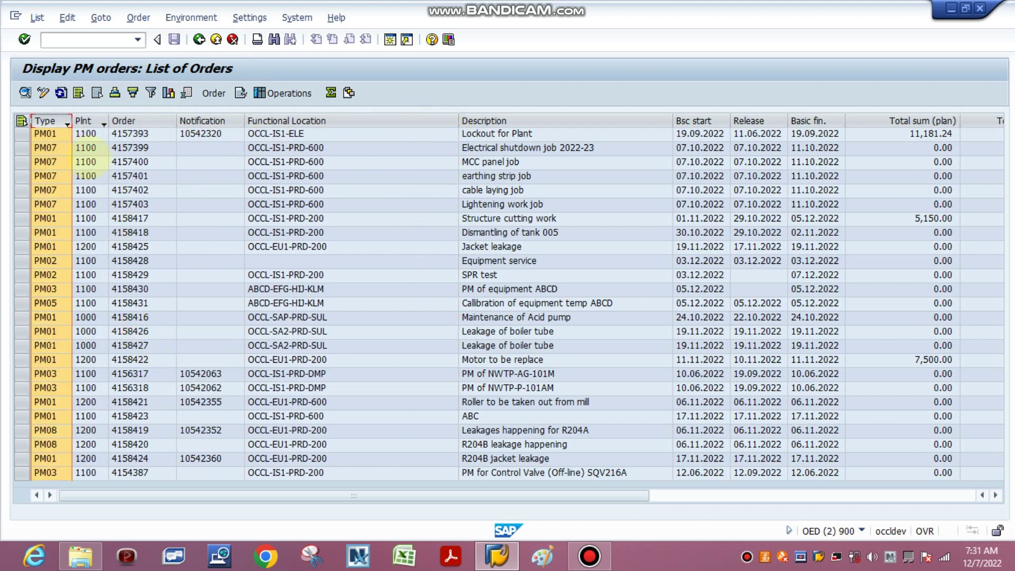
Move the Description column directly after Notification, ahead of Functional Location
click(147, 123)
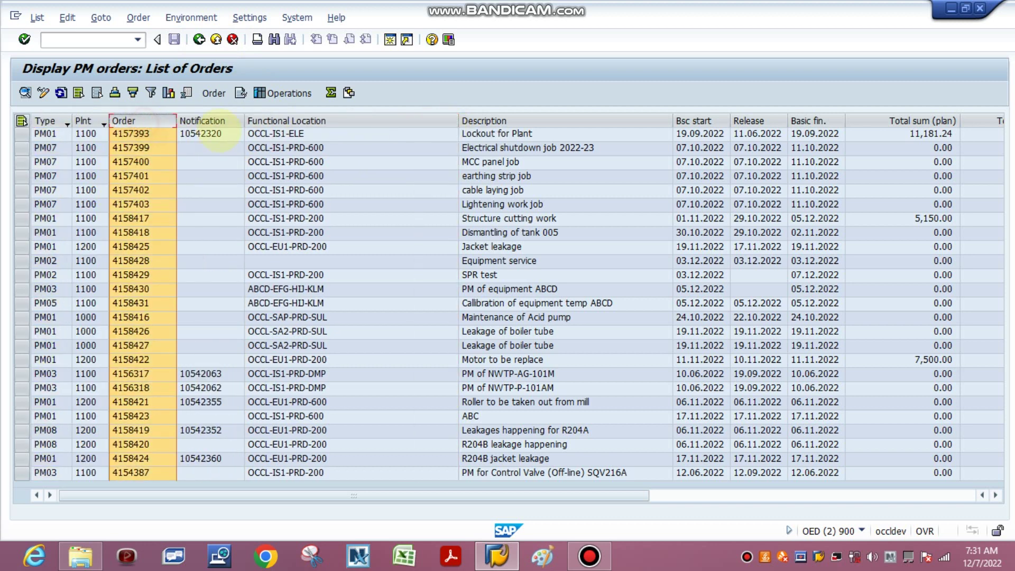
click(209, 121)
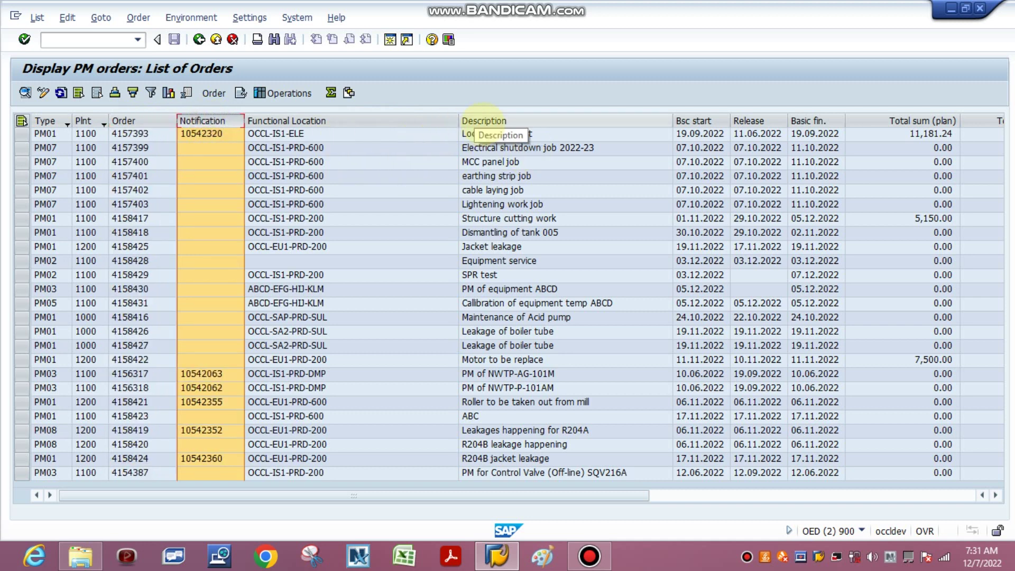
click(338, 121)
click(526, 120)
drag(528, 120, 255, 158)
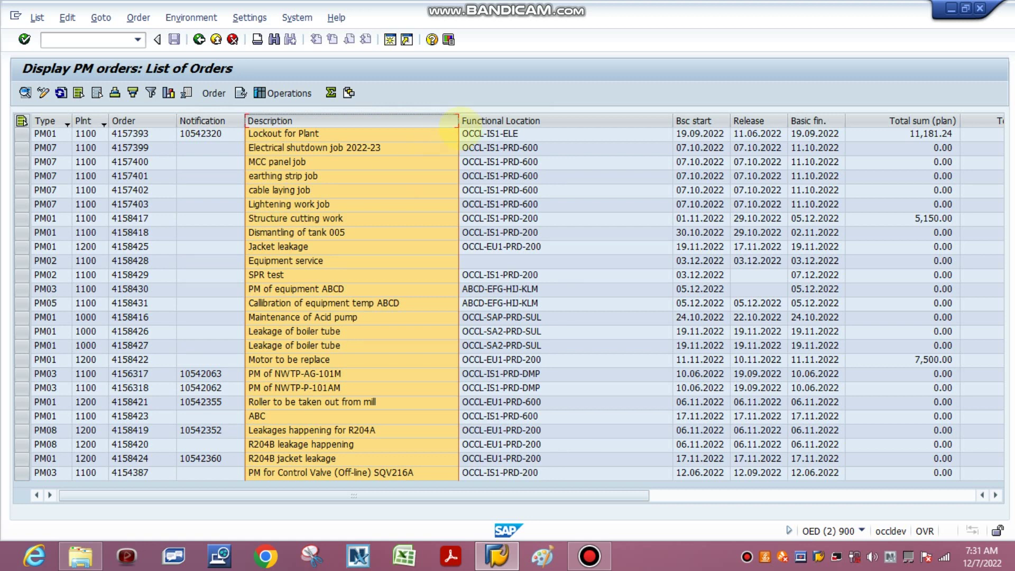
Move the Equipment column directly after Functional Location, ahead of the basic start date
drag(521, 121, 915, 132)
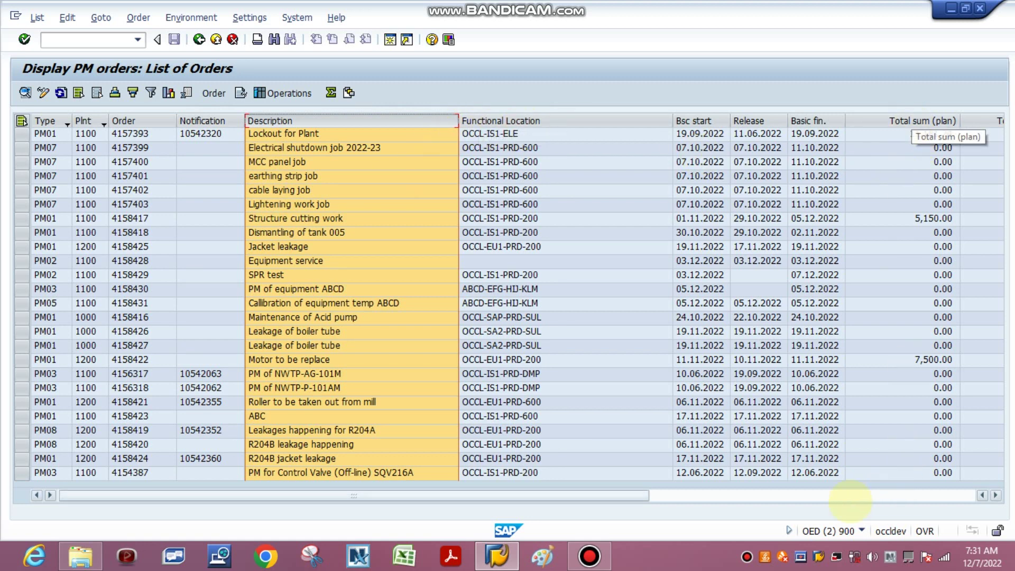
drag(611, 494, 938, 509)
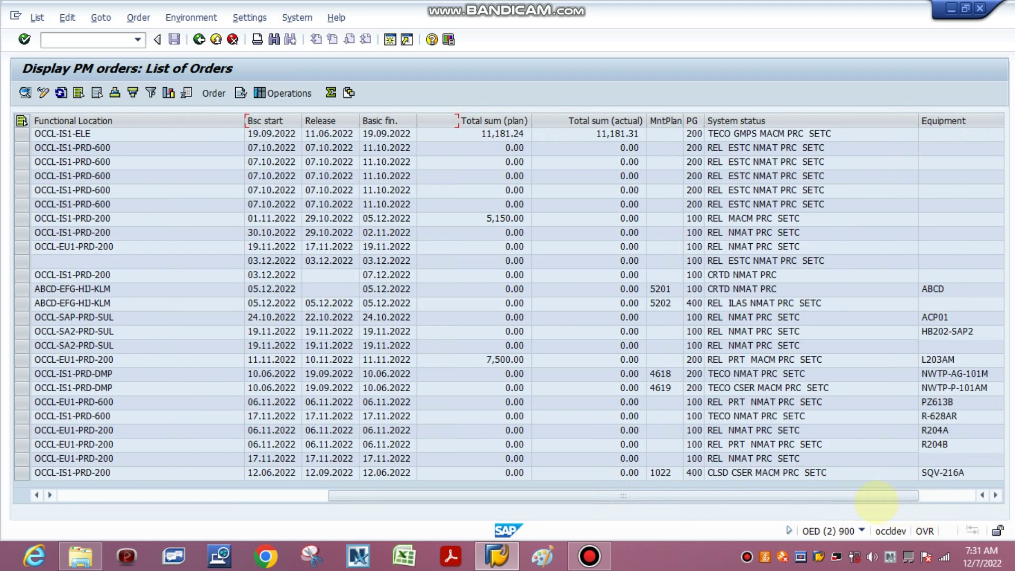
drag(941, 120, 672, 160)
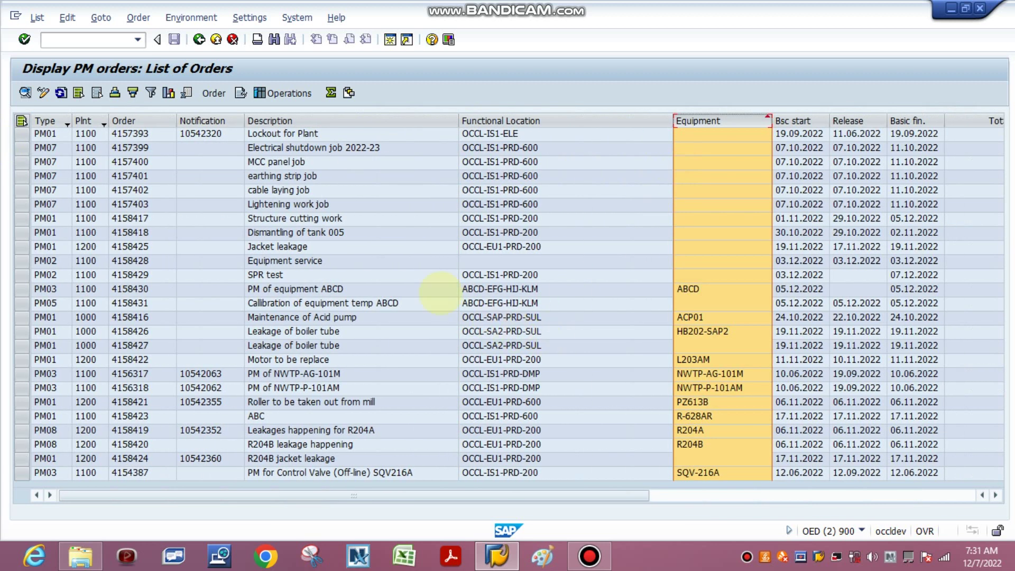
Review the order of the displayed columns in the Change Layout dialog and close it
click(349, 92)
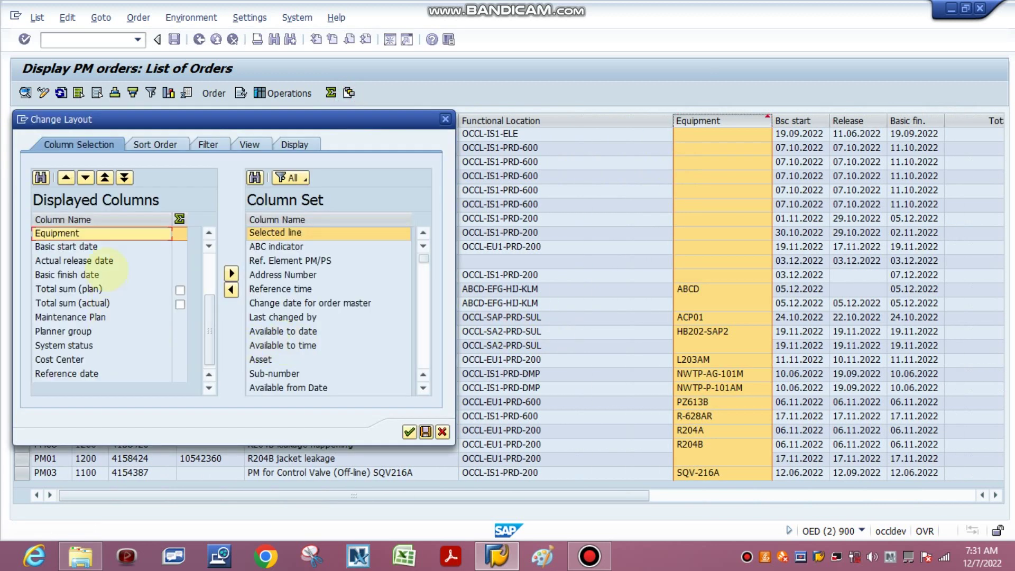
drag(251, 120, 614, 151)
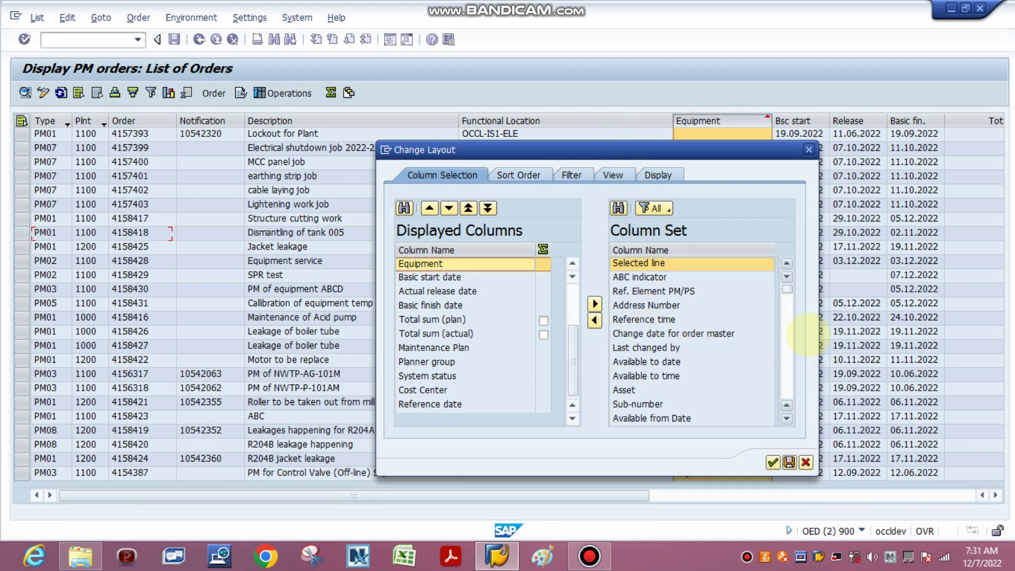
scroll(572, 275, up, 2)
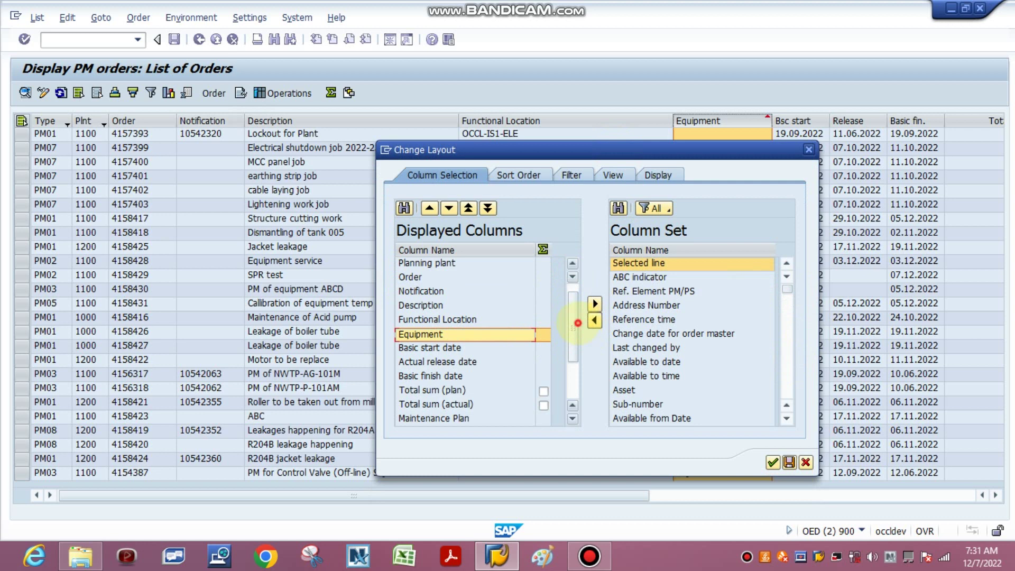
scroll(578, 323, up, 1)
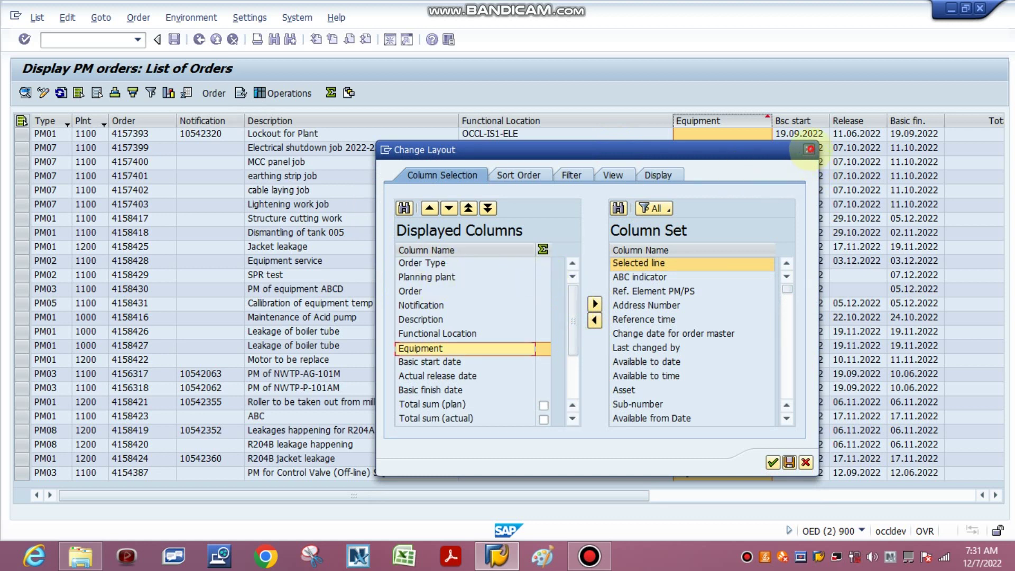
click(810, 150)
Move the Type column behind the plant column and back to the front of the list
click(49, 120)
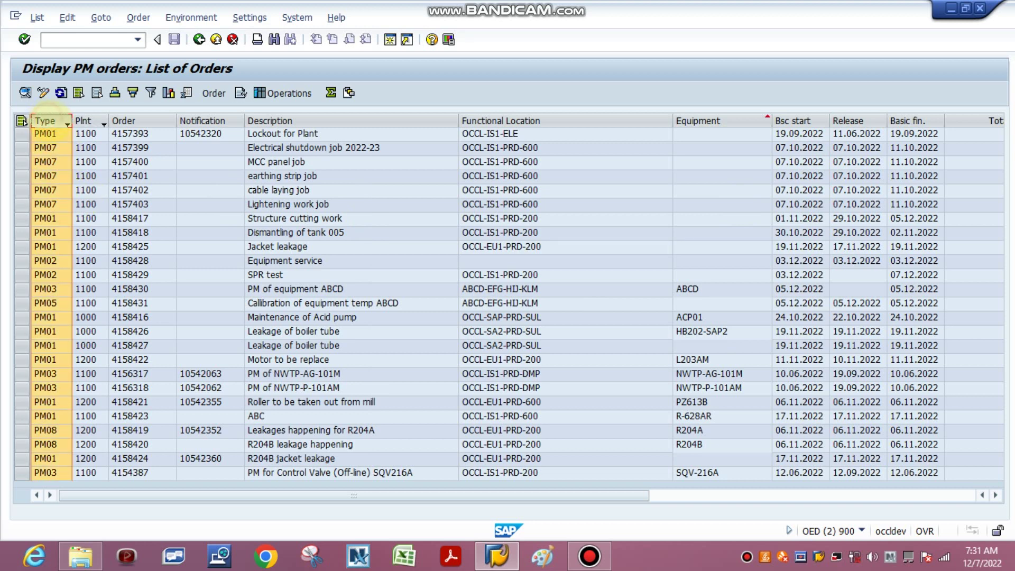
drag(49, 120, 165, 129)
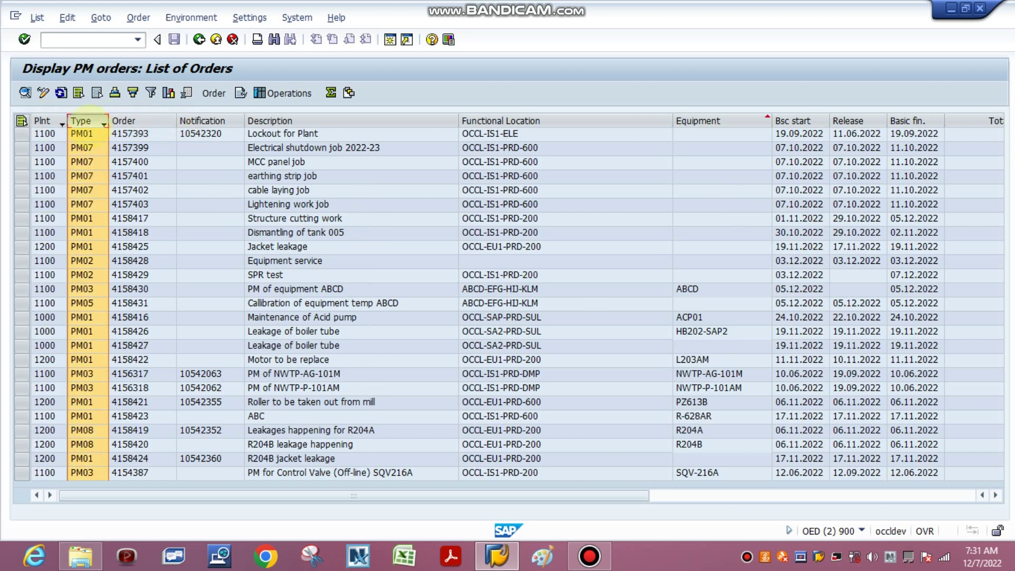
drag(87, 121, 31, 121)
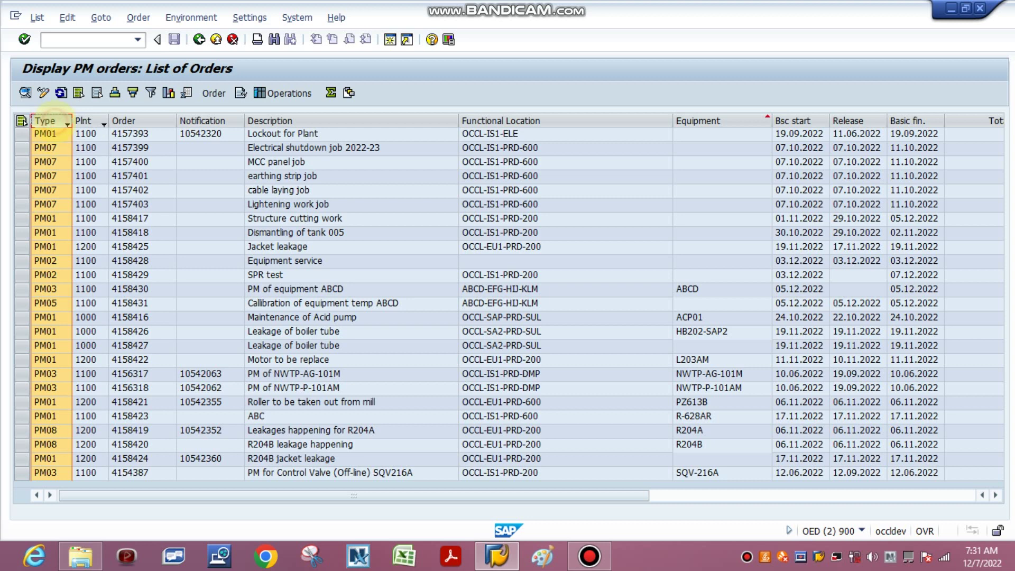
mouse_move(52, 121)
mouse_down()
mouse_move(240, 120)
mouse_move(33, 121)
mouse_move(677, 120)
mouse_up()
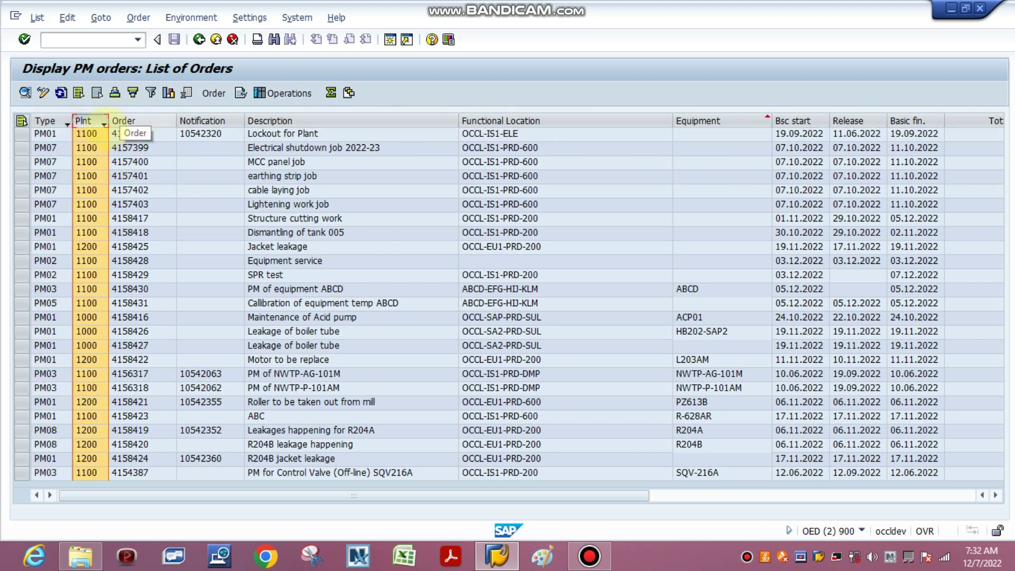
click(56, 122)
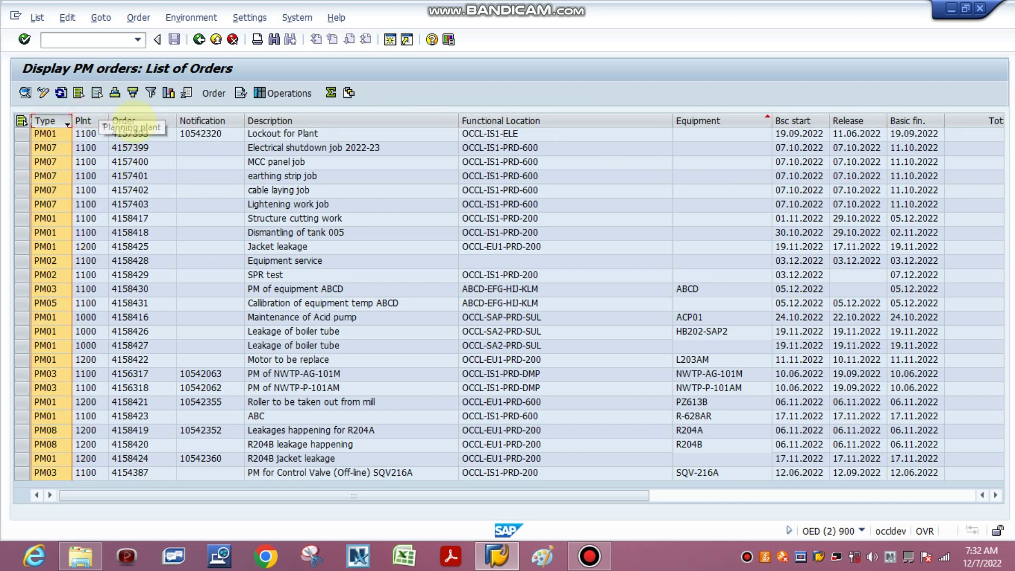
click(135, 121)
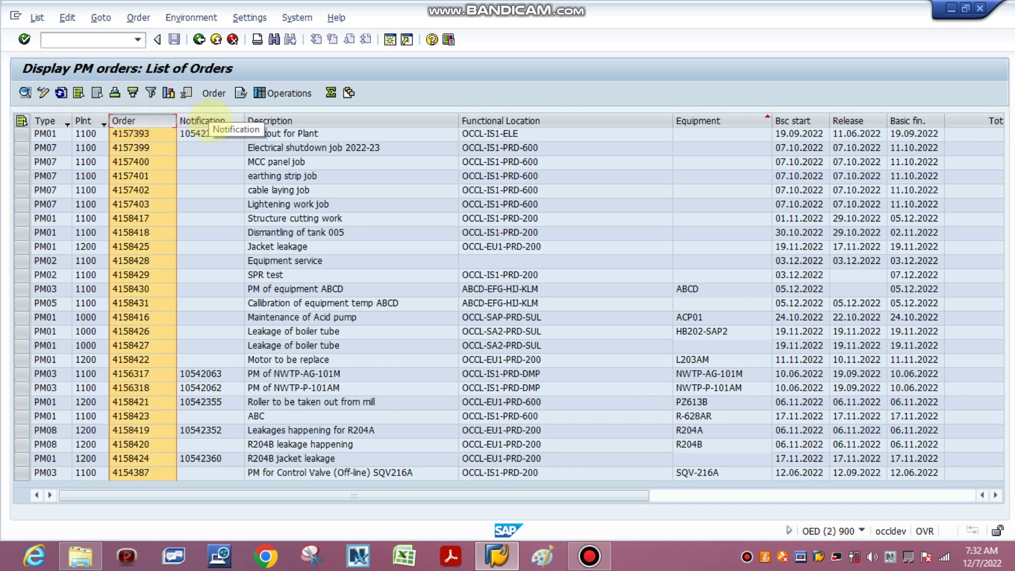
click(209, 117)
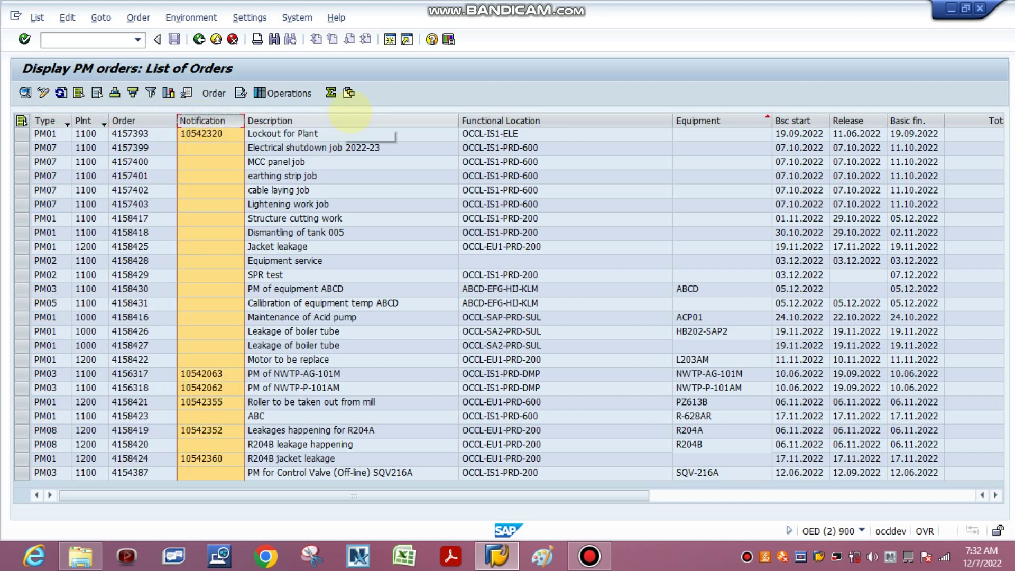
Try to save the current column layout as /ABCD, marked User-specific and without Default Setting
click(349, 92)
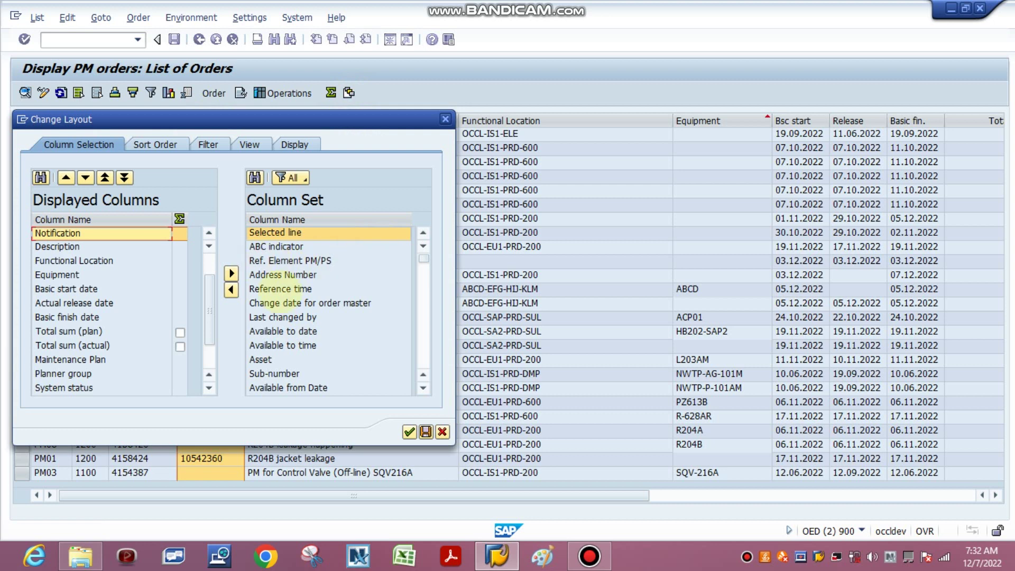
click(426, 432)
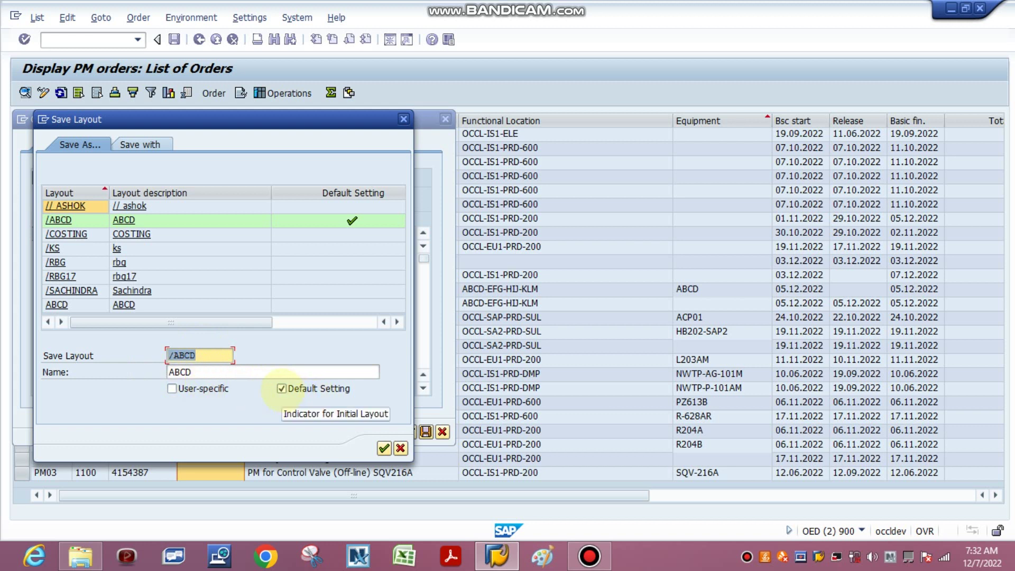
click(281, 389)
click(172, 389)
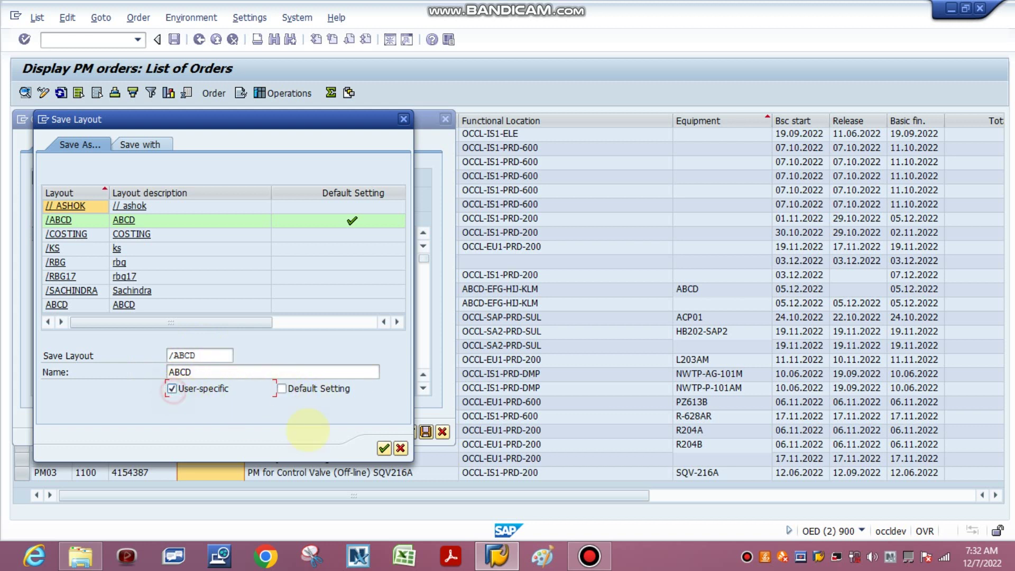
click(384, 448)
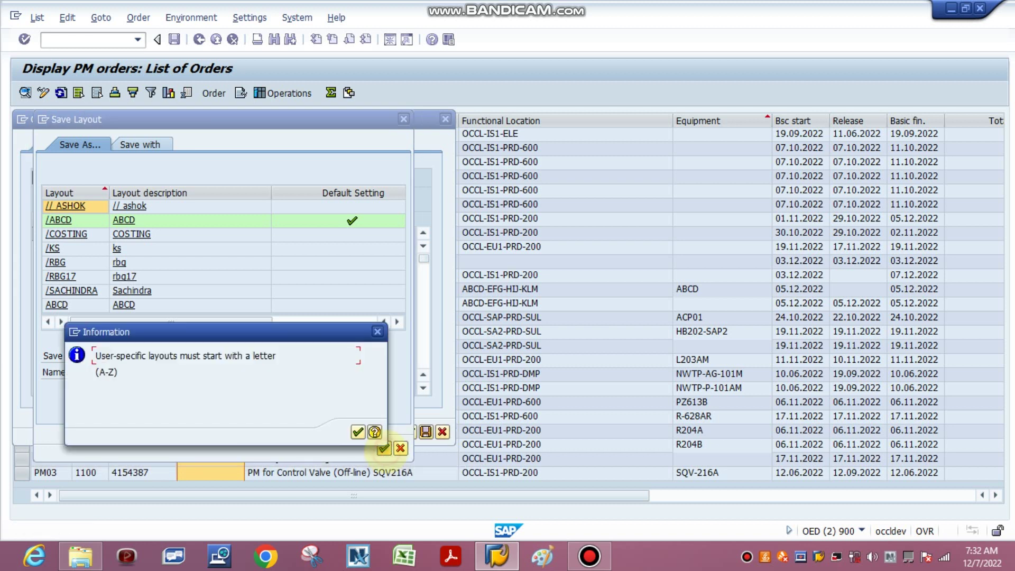
click(359, 428)
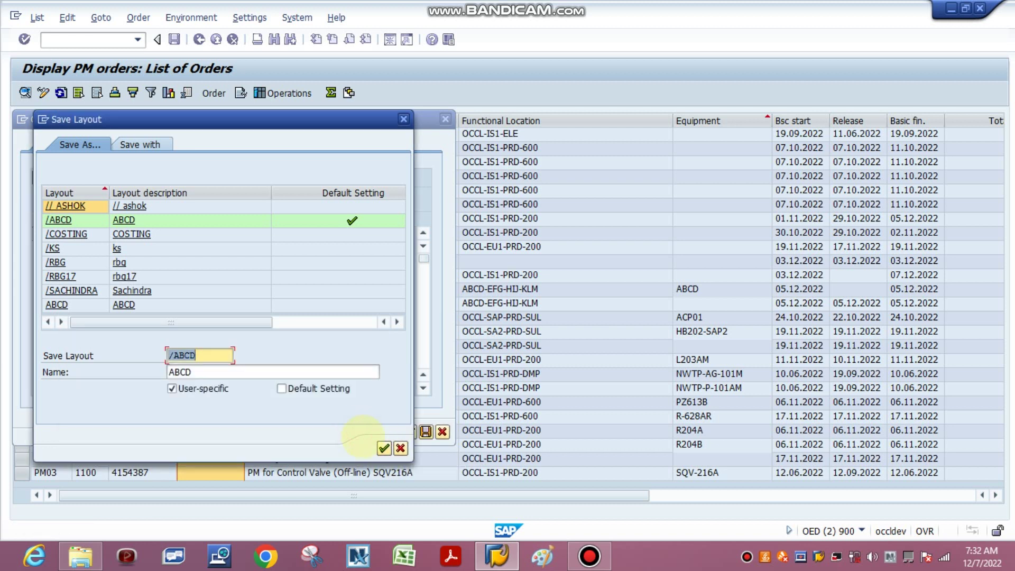
Change the layout name to ABCD without the leading slash and save the user-specific layout
click(173, 355)
key(BackSpace)
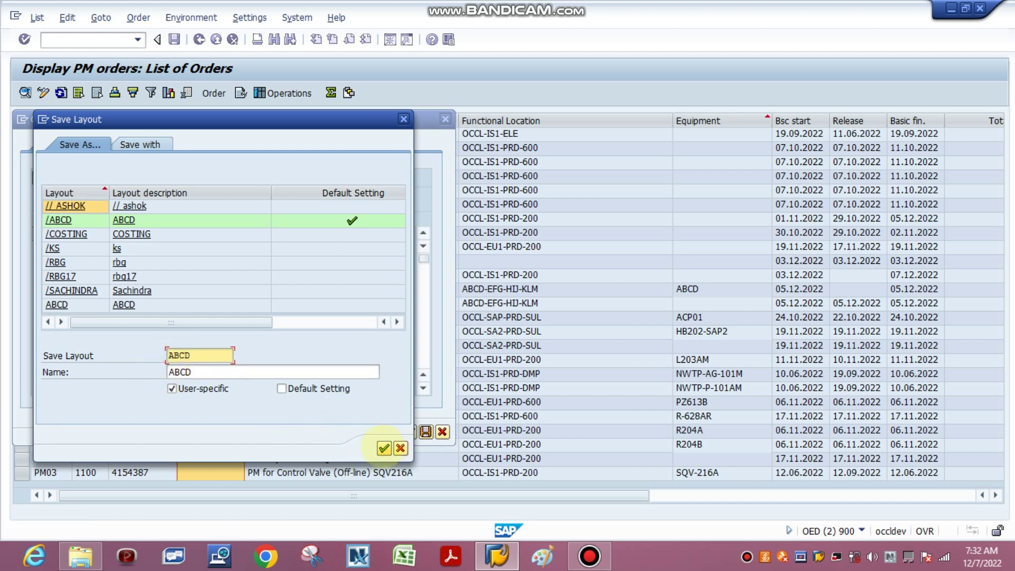
click(383, 448)
click(204, 274)
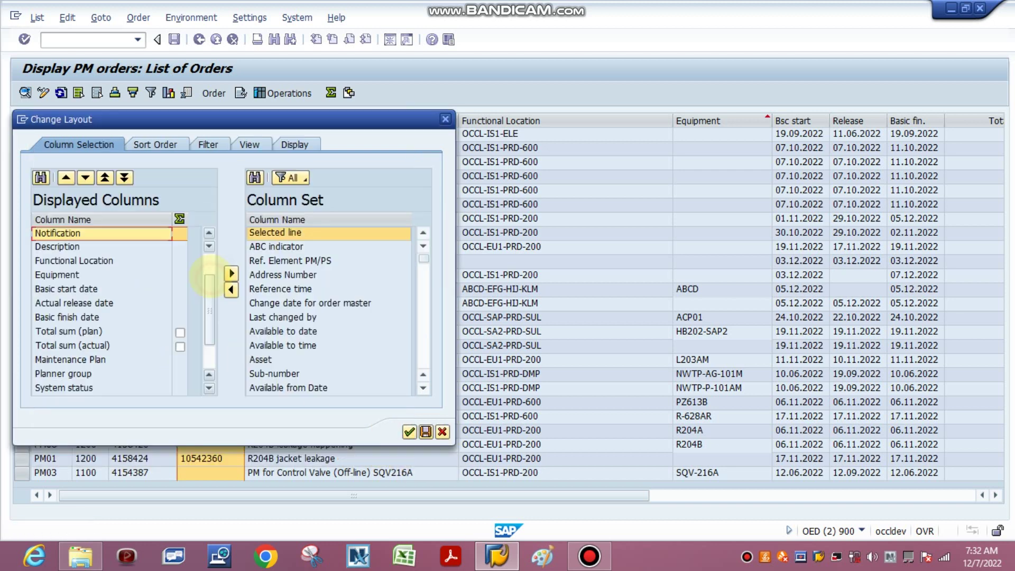
Close the Change Layout dialog, return to the selection screen, set its Layout to ABCD and execute the order list
click(446, 120)
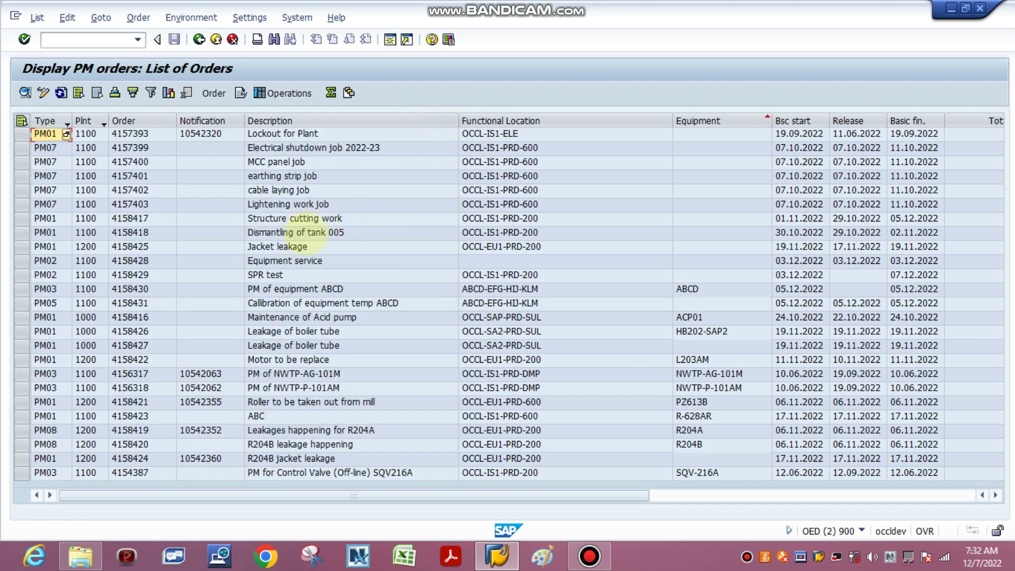
click(199, 40)
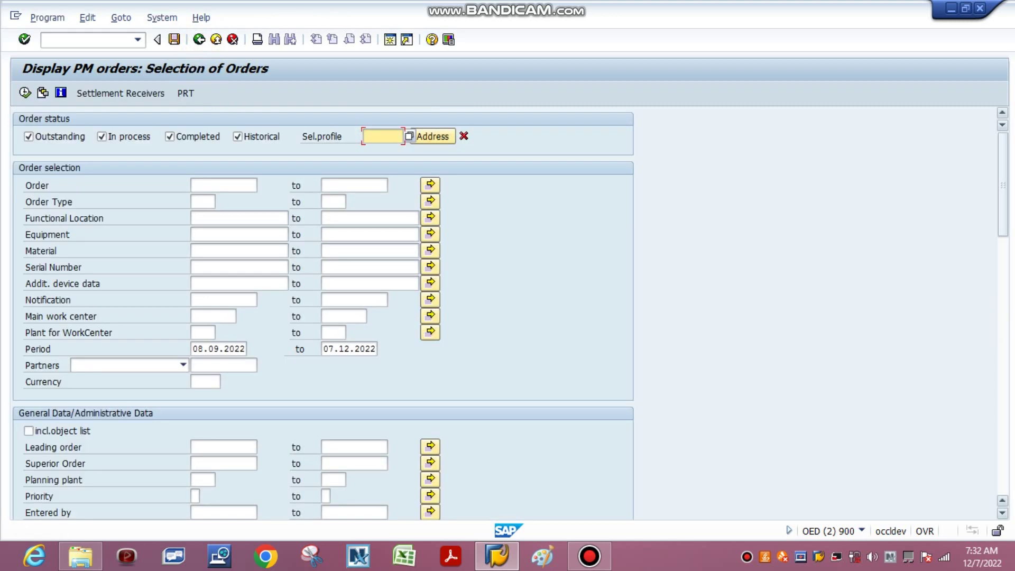
drag(1003, 225, 1003, 482)
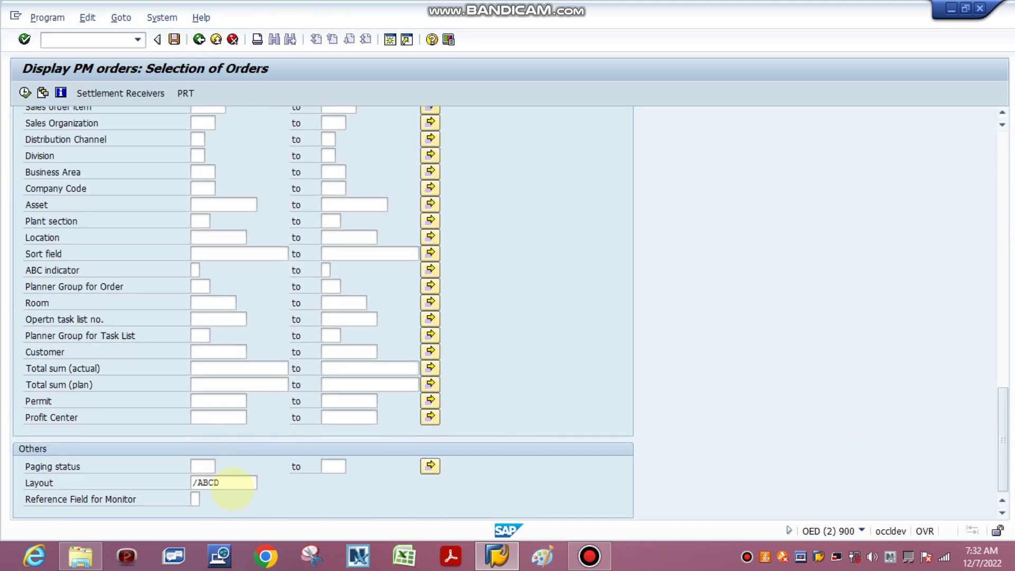
drag(231, 482, 192, 489)
key(BackSpace)
click(205, 407)
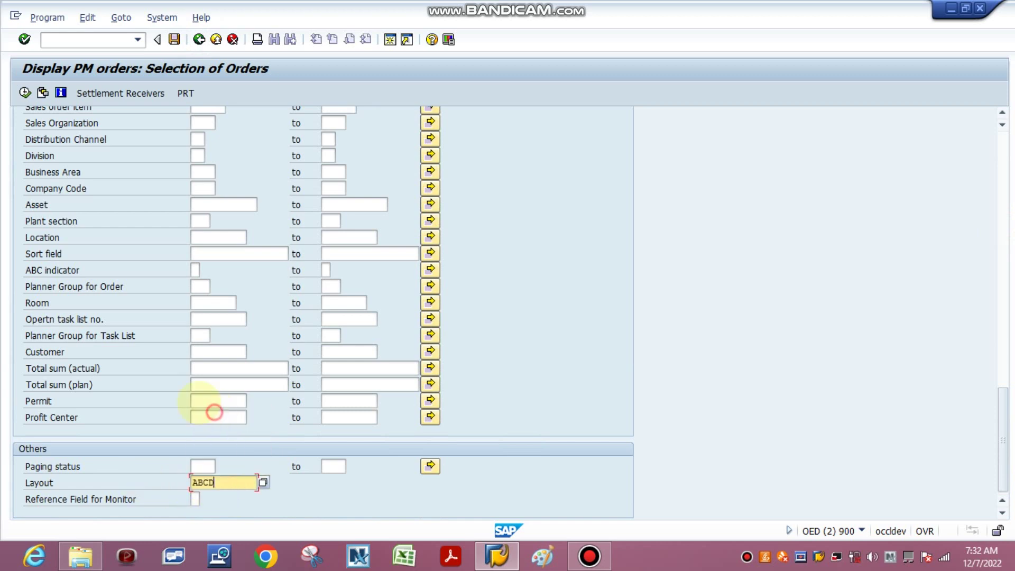
click(25, 92)
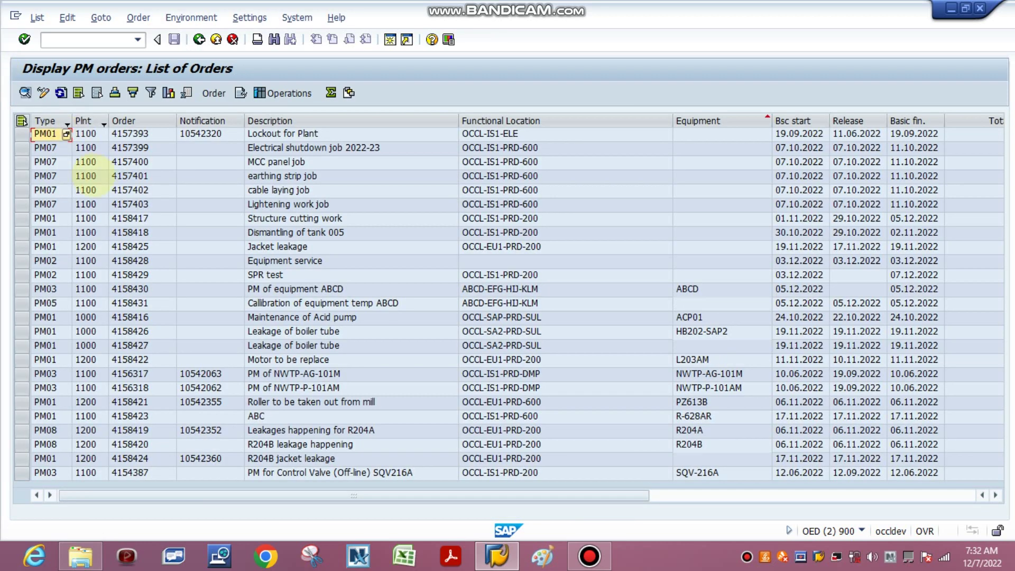
Move the Equipment column to the front of the order list, ahead of Type
click(42, 121)
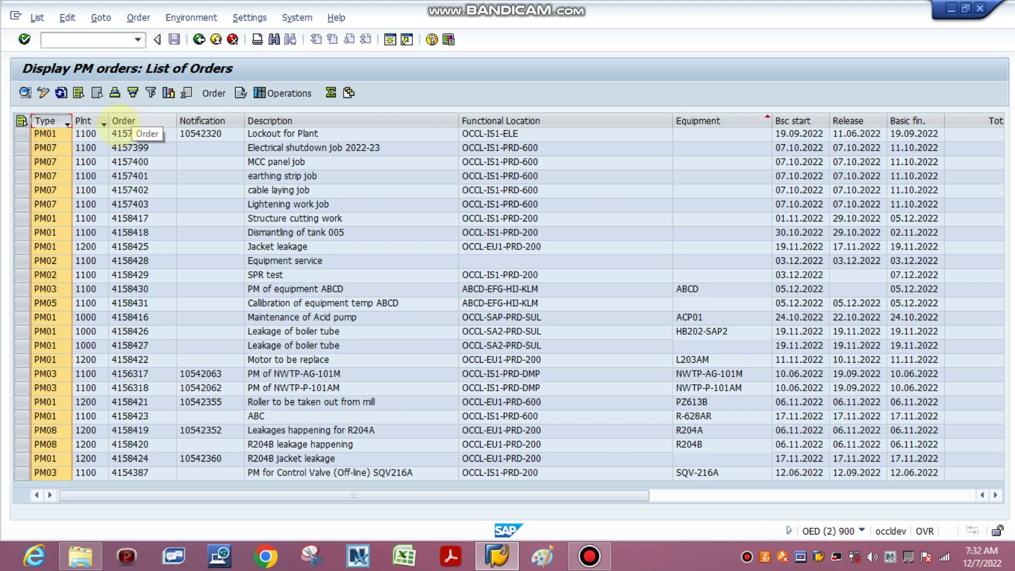
click(127, 120)
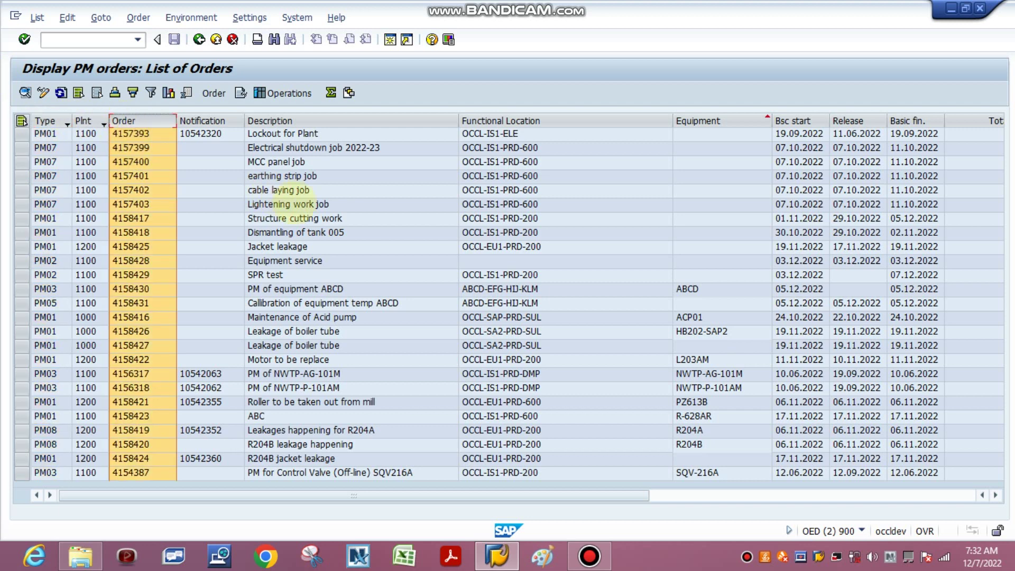
click(706, 121)
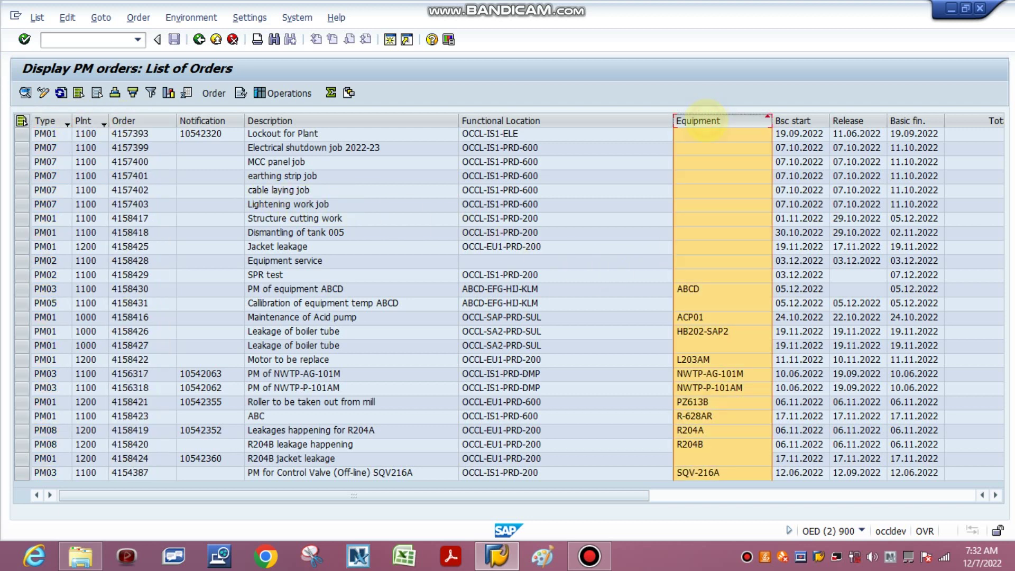
mouse_move(85, 148)
mouse_down()
mouse_move(48, 150)
mouse_move(61, 149)
mouse_up()
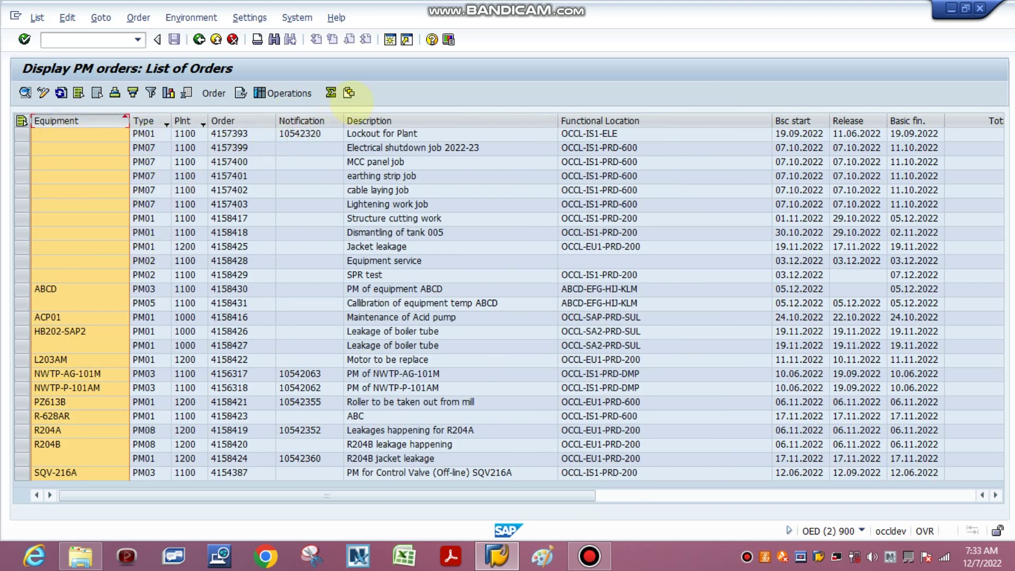
Try to save the layout as /ABCD with Default Setting on and User-specific off, declining to overwrite the existing layout
click(348, 93)
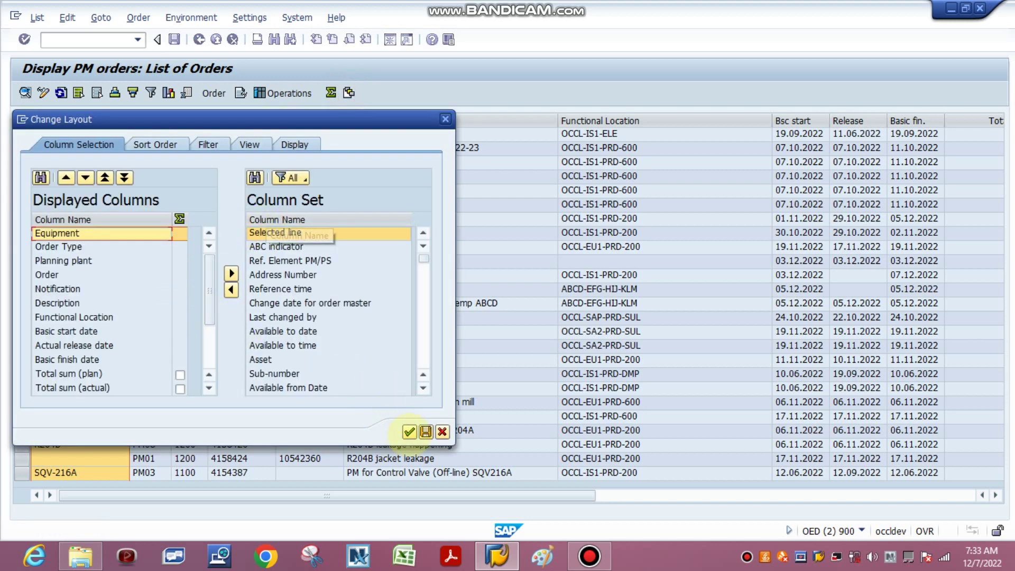
click(425, 431)
click(281, 389)
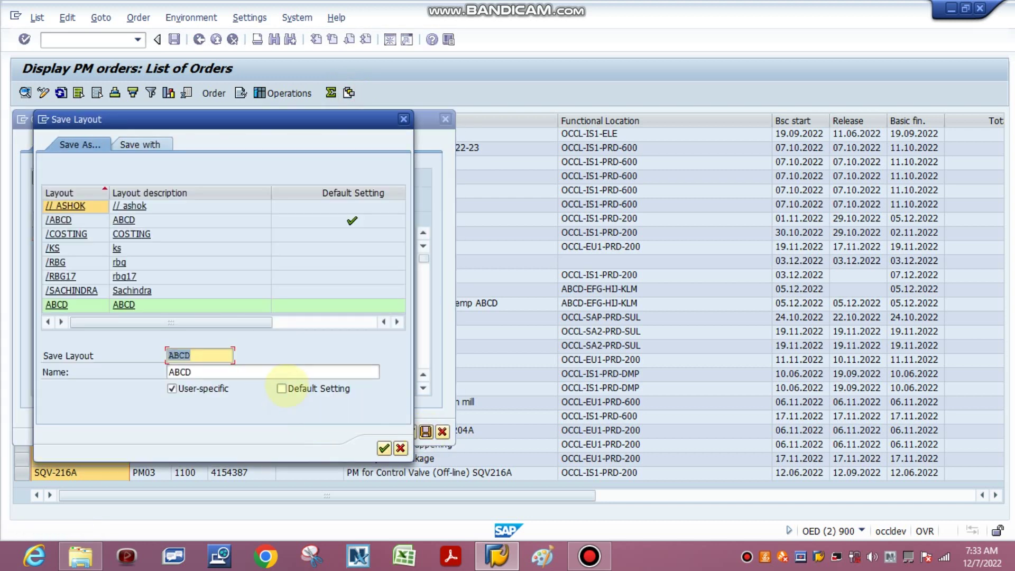
click(172, 389)
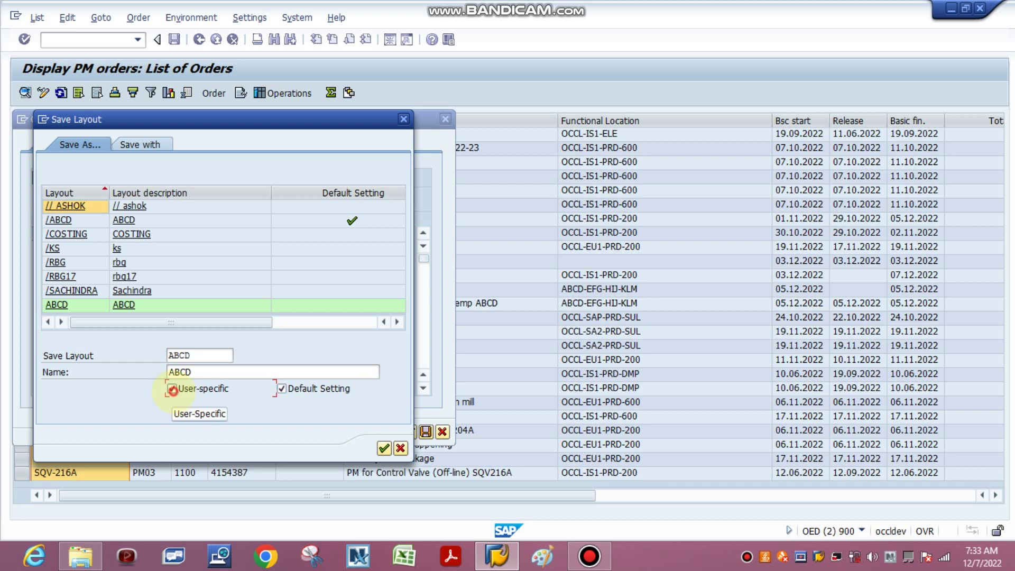
click(170, 355)
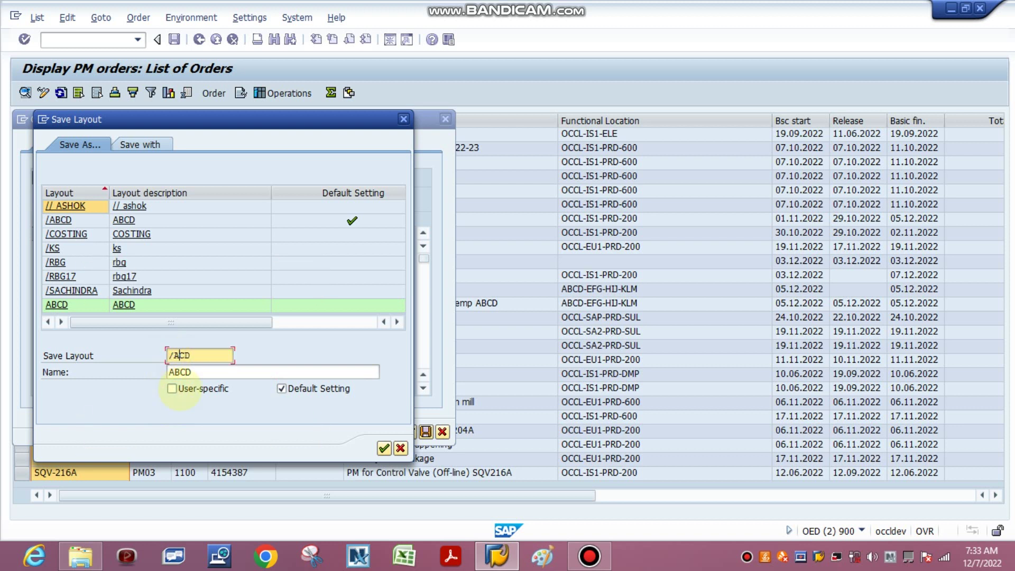
text(CD)
click(385, 449)
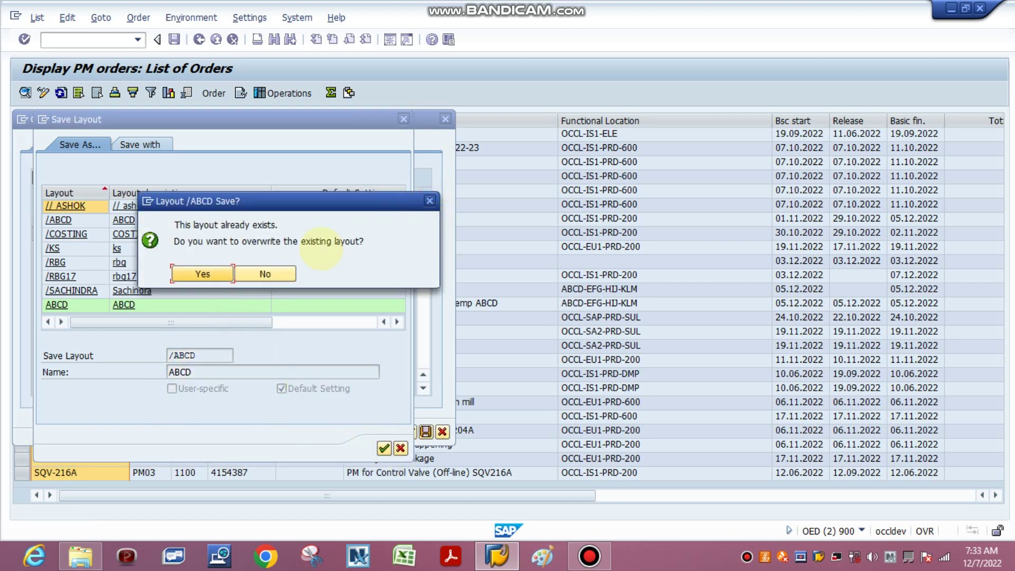
click(275, 273)
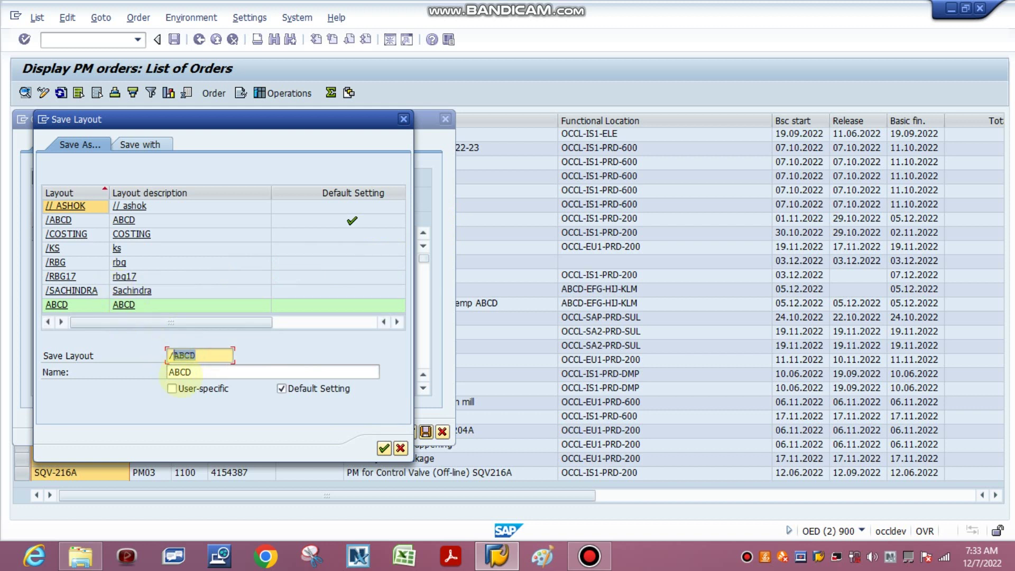
Change the layout to /SAKSHAM with the name SAKSHAM, save it and apply it to the order list
text(SAKSHAM)
key(Tab)
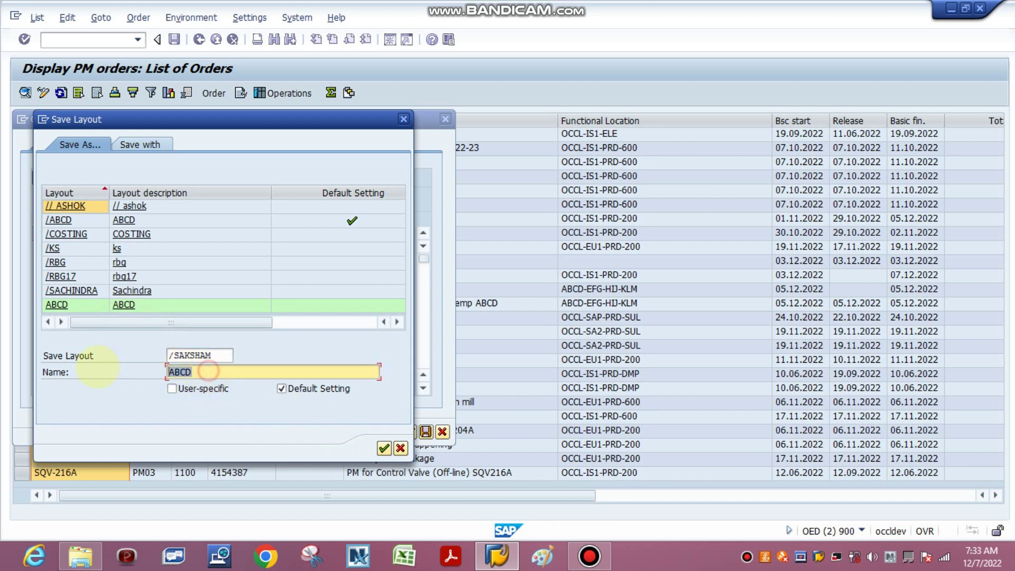
text(SAKSHAM)
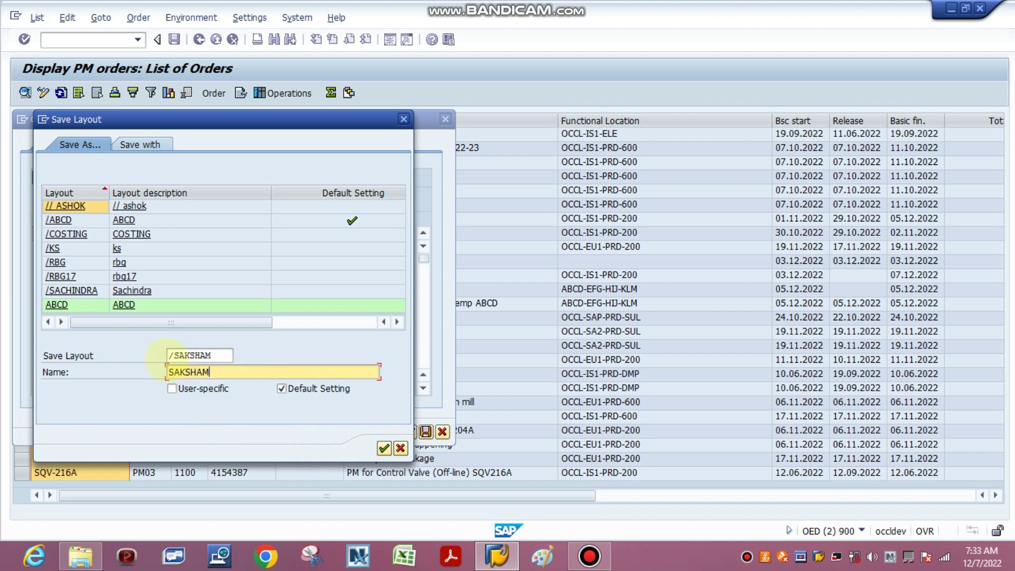
click(384, 448)
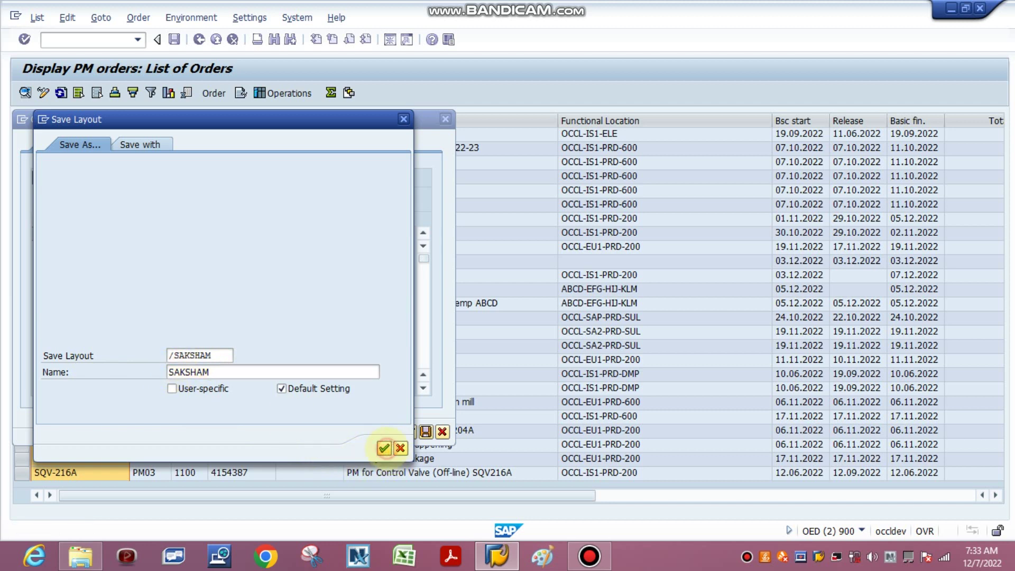
click(409, 432)
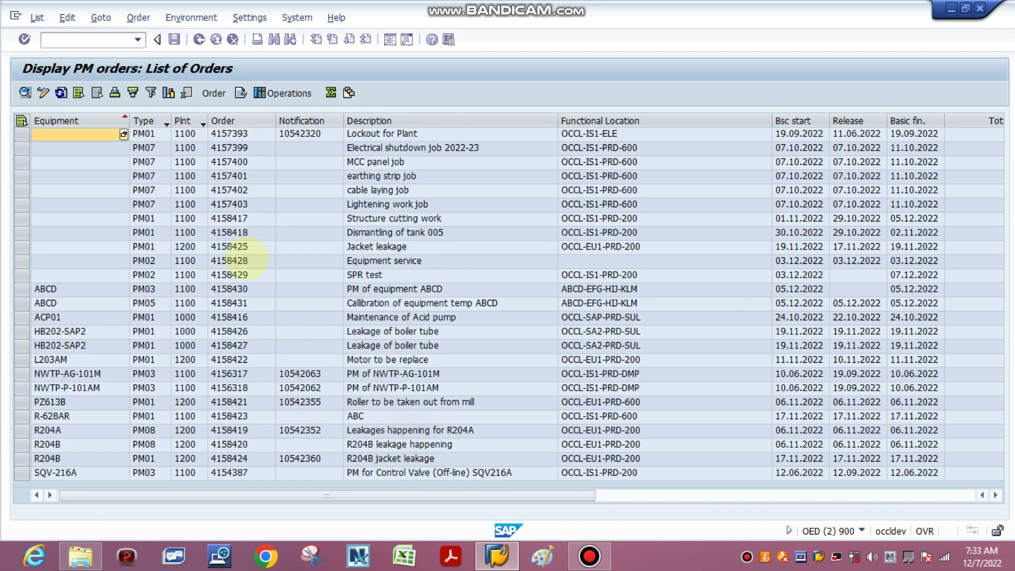
Leave the order list, restart transaction IW39 and check the Layout field under Others on the selection screen
click(199, 39)
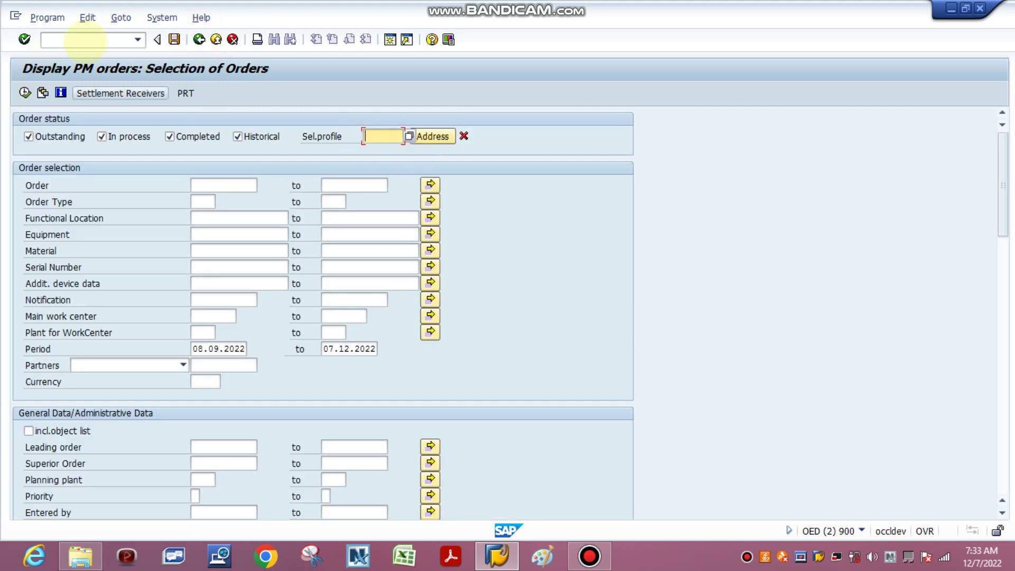
click(199, 40)
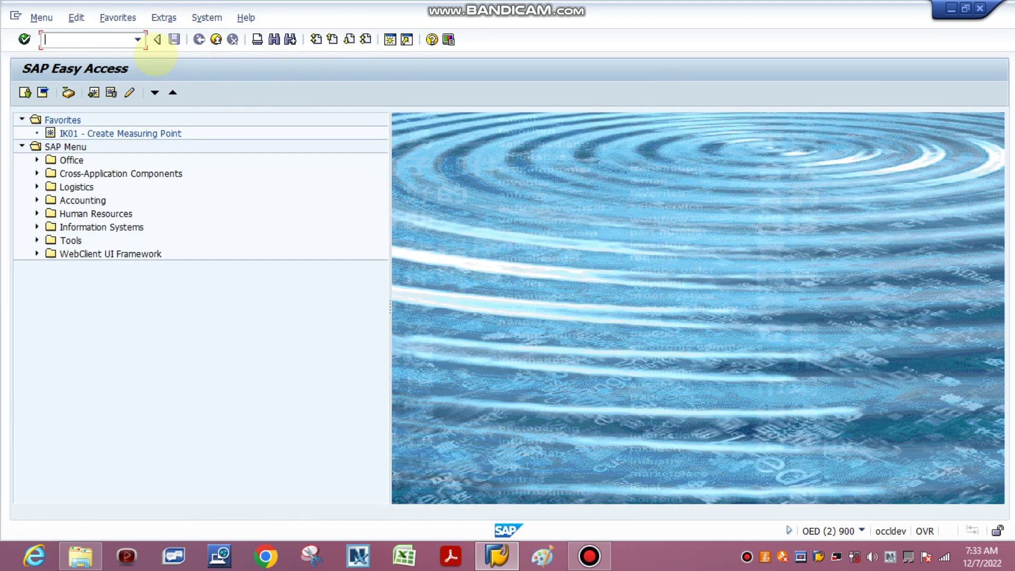
text(iw39)
key(Return)
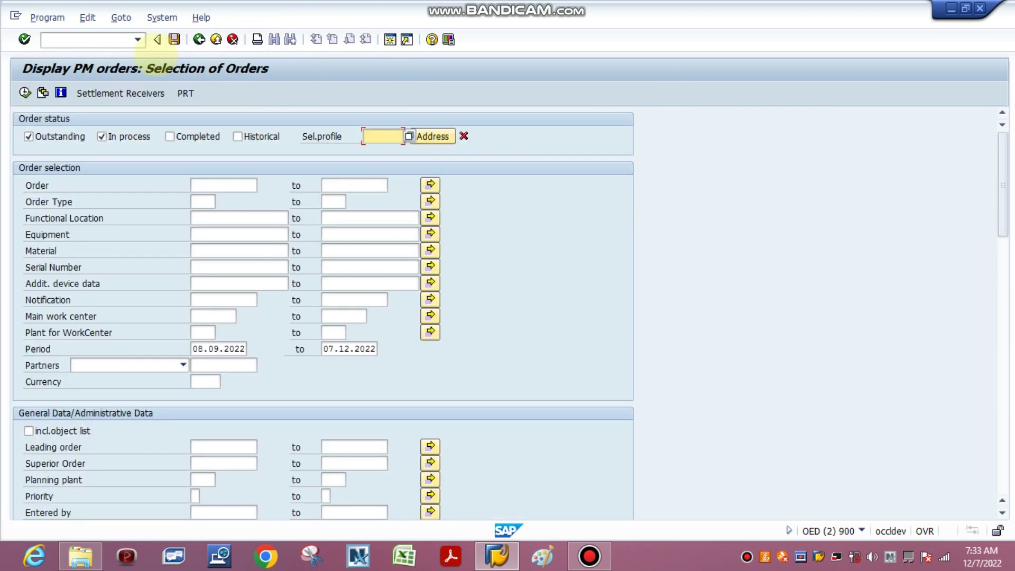
drag(1004, 170, 997, 453)
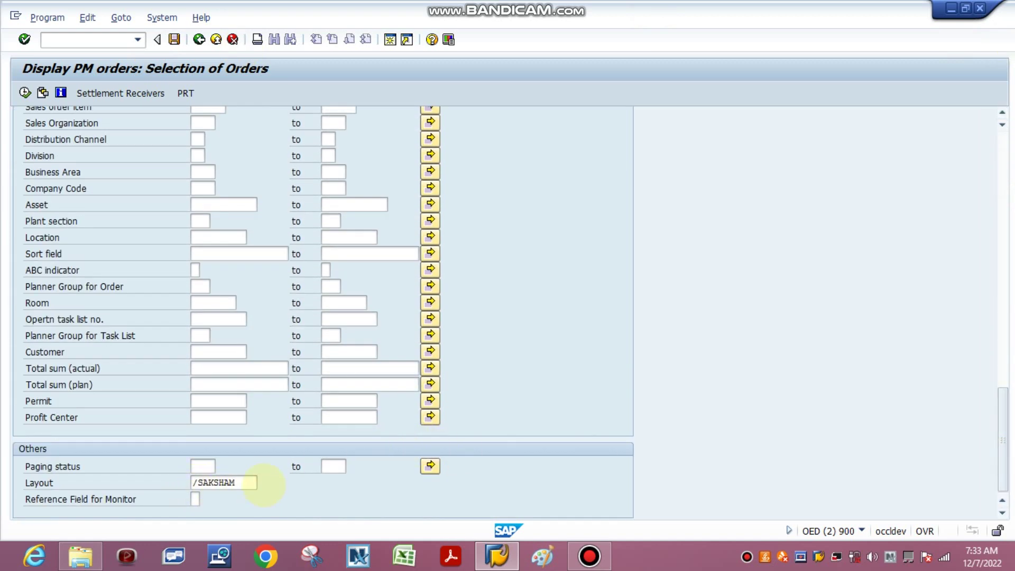
drag(999, 423, 997, 150)
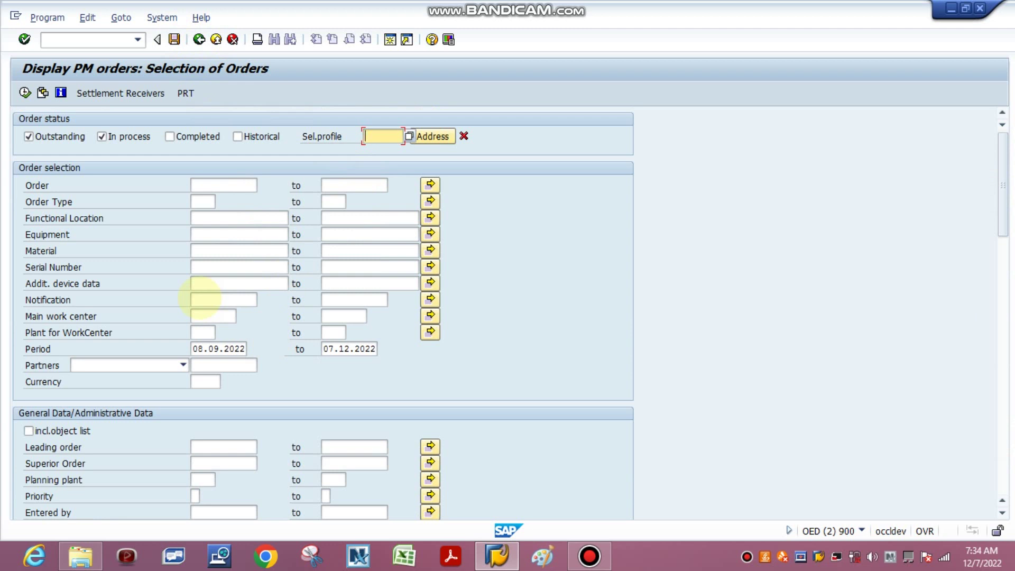
Review the layouts available for the selection screen's Layout field and close the list without choosing another one
drag(990, 238, 988, 497)
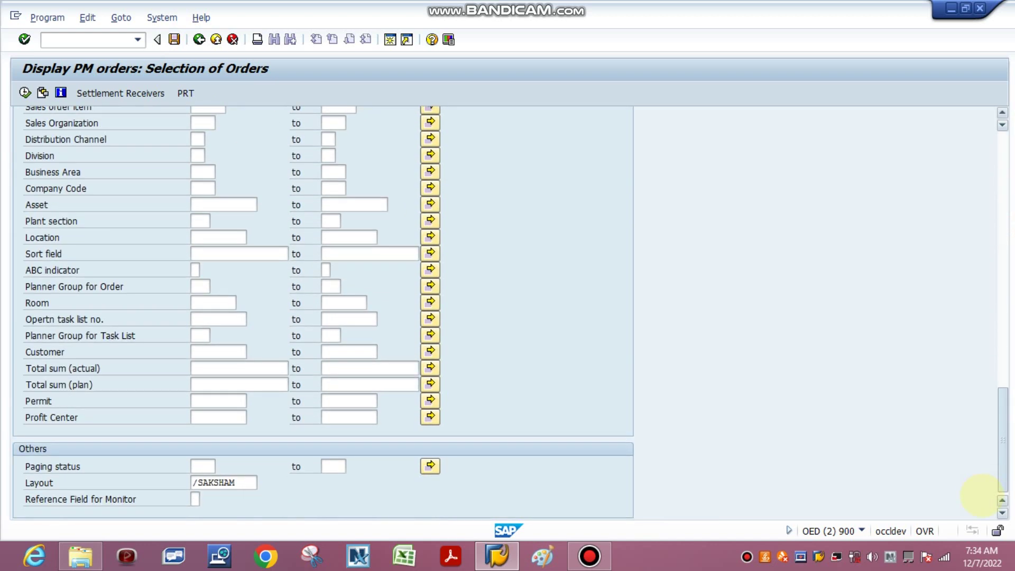
click(238, 483)
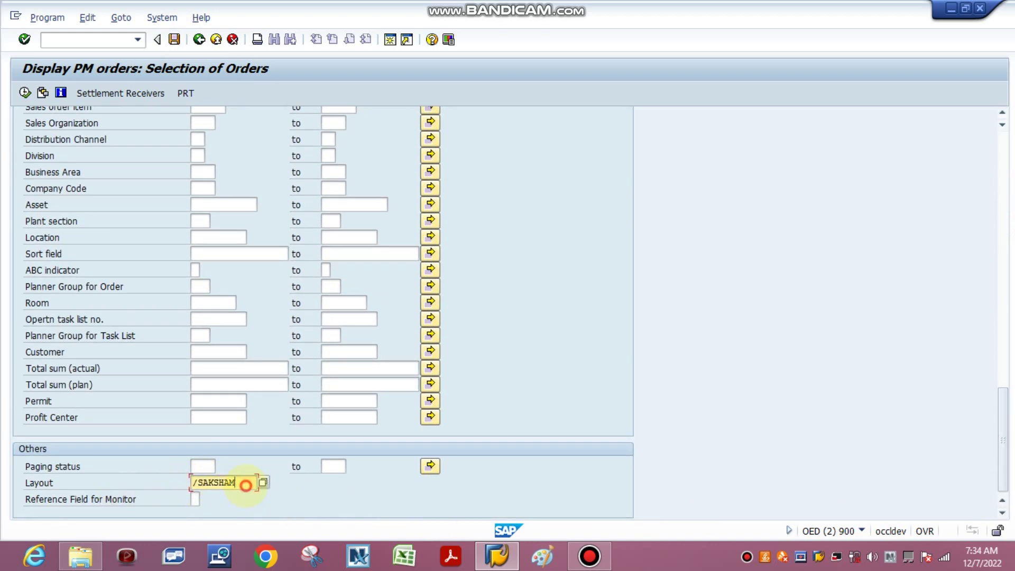
click(263, 482)
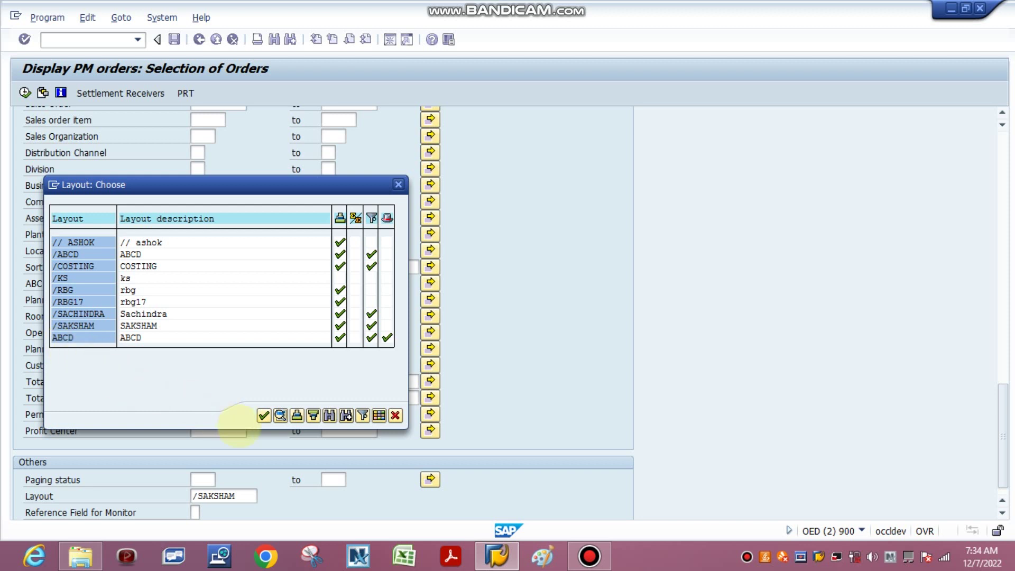
click(264, 415)
click(358, 416)
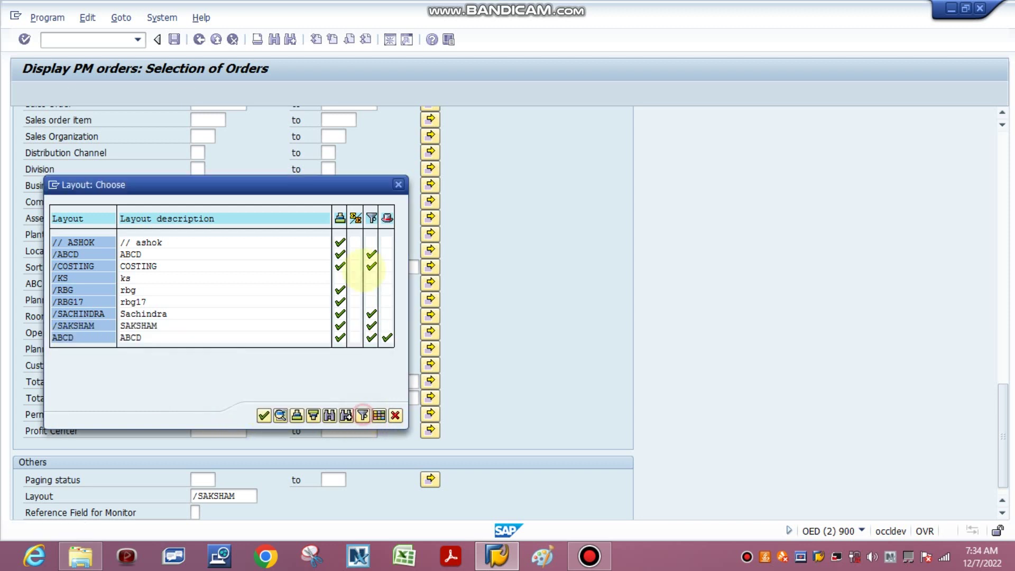
click(398, 185)
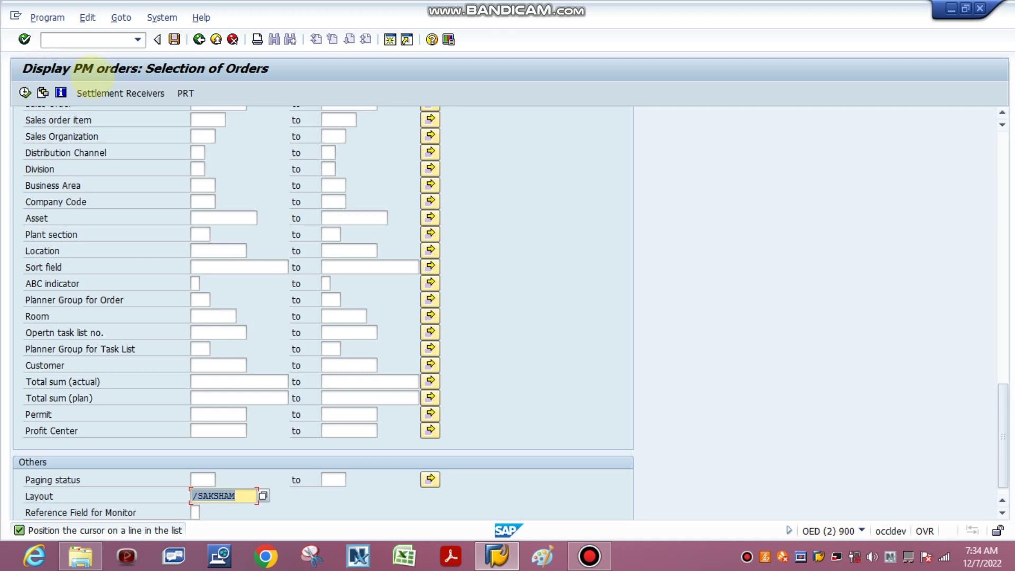
Check the default Layout of transaction IW29 in a new session and return to the IW39 order selection session
click(390, 39)
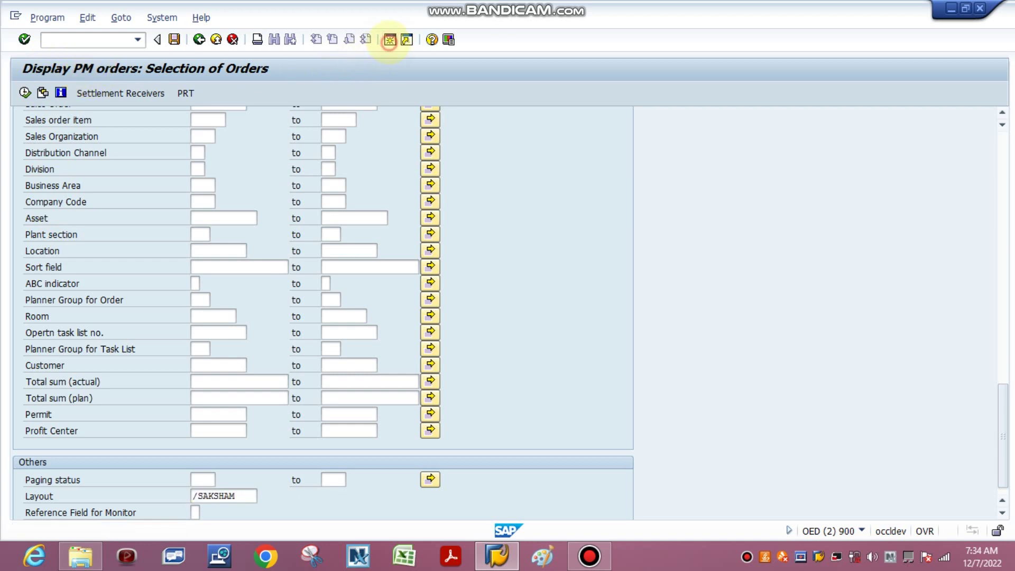
text(iw2)
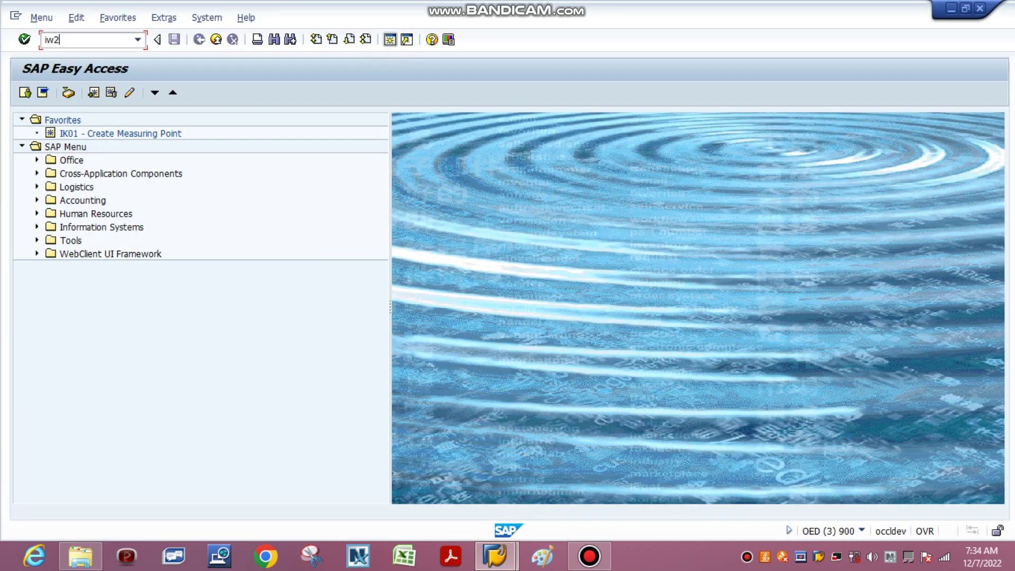
text(9)
key(Return)
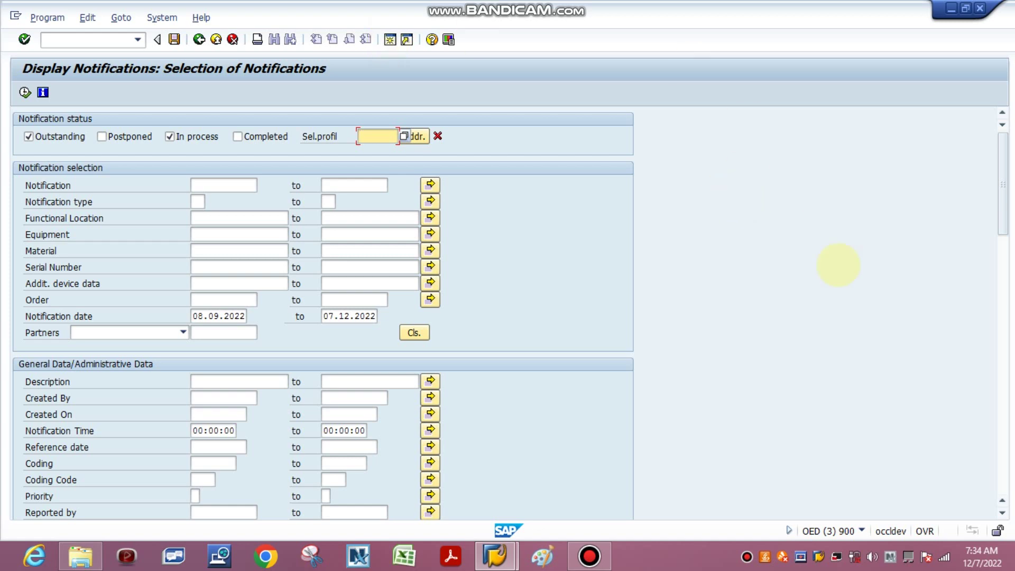
scroll(998, 208, down, 10)
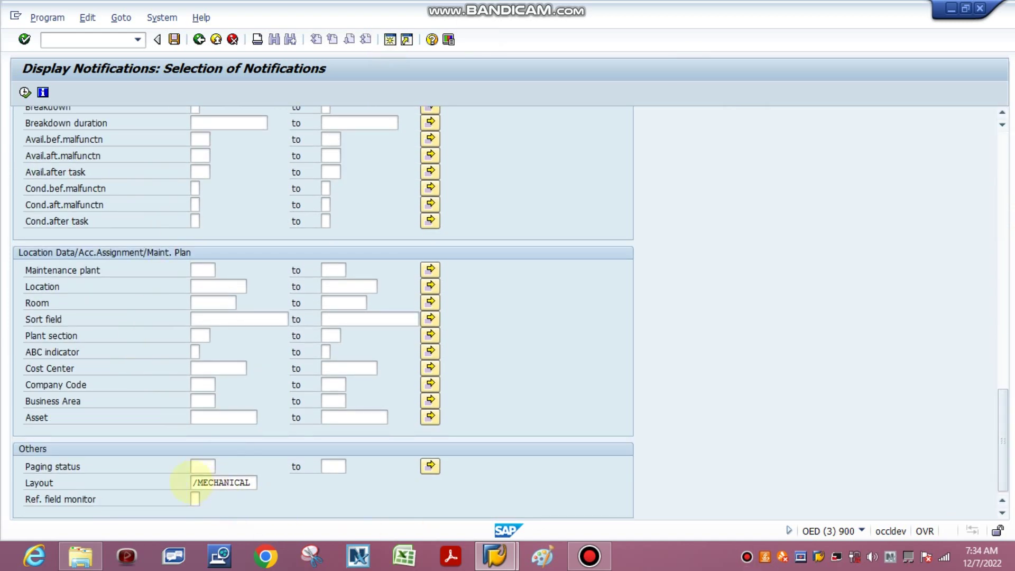
drag(192, 482, 308, 481)
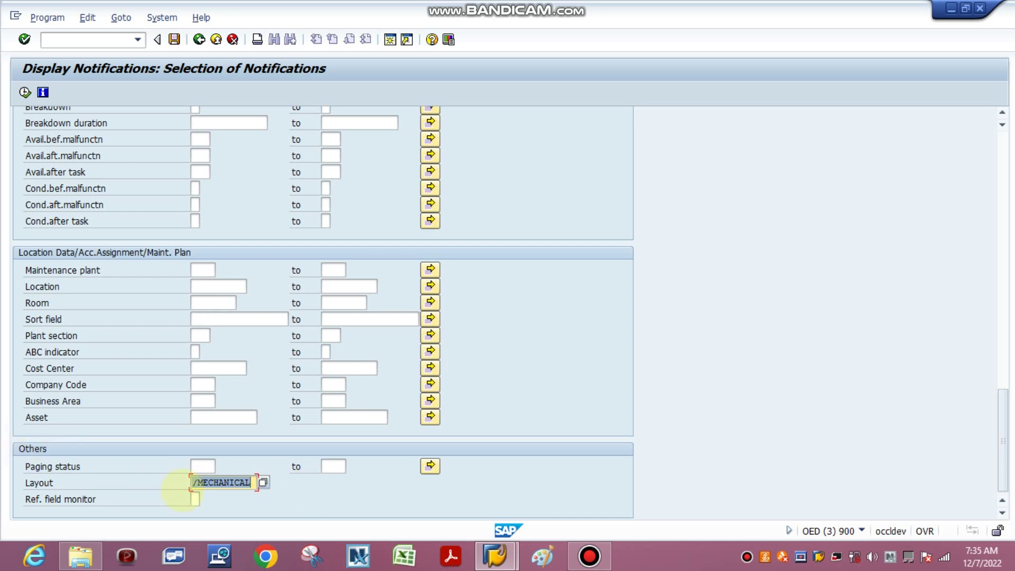
click(496, 555)
click(421, 478)
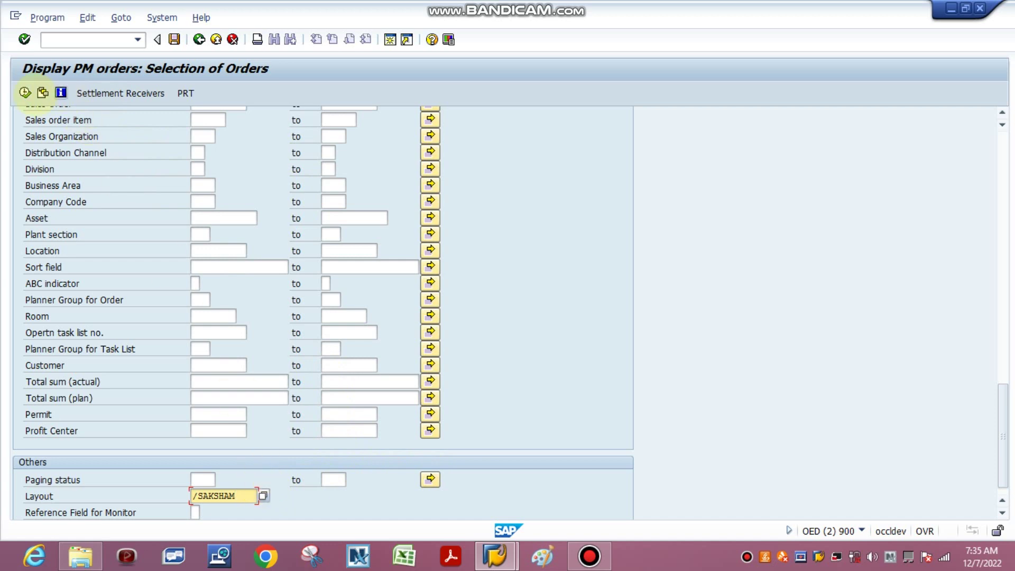
Run the order list and save its current column layout over the first existing layout listed, confirming the overwrite
click(24, 93)
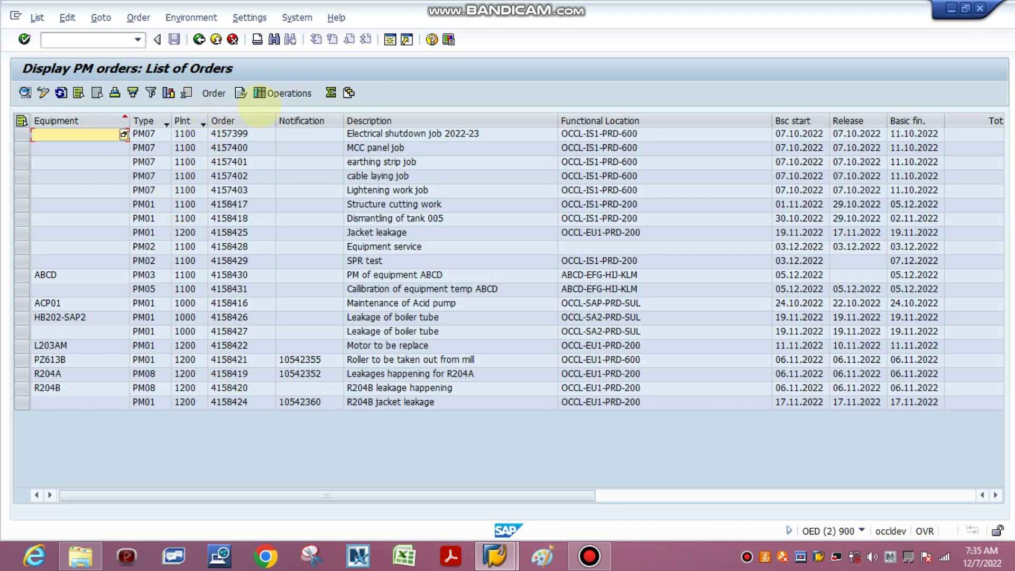
click(349, 92)
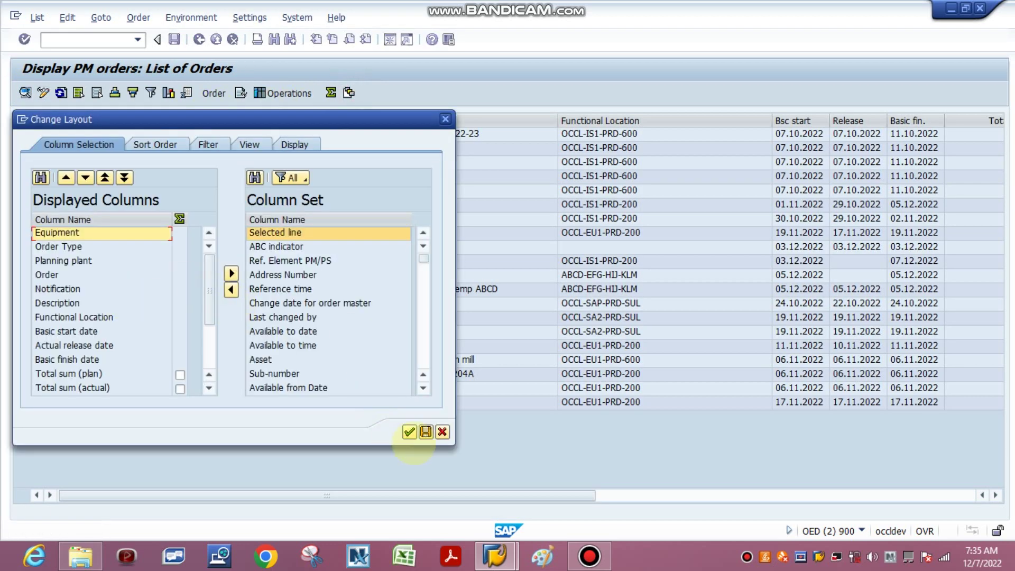
click(425, 432)
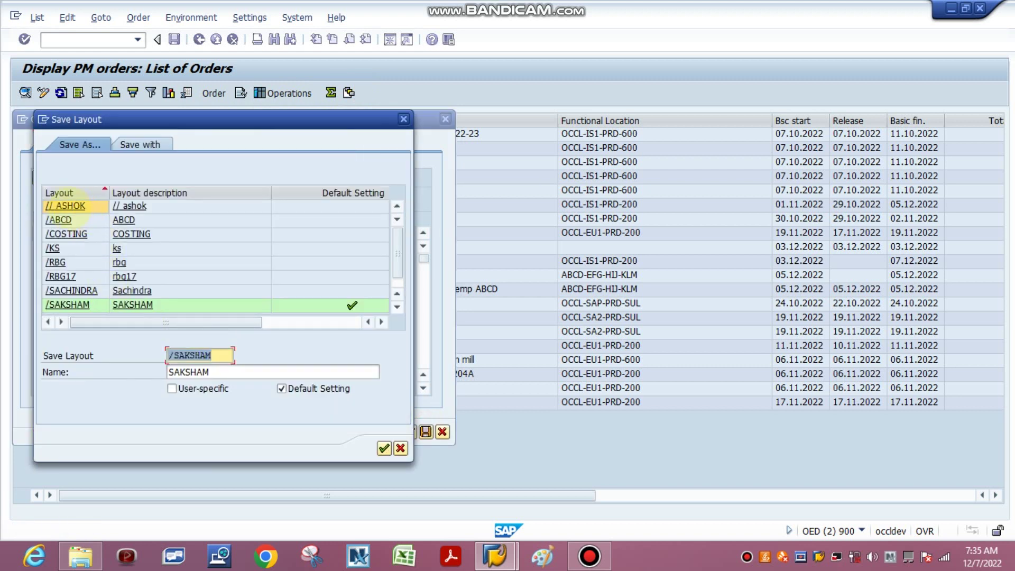
click(65, 206)
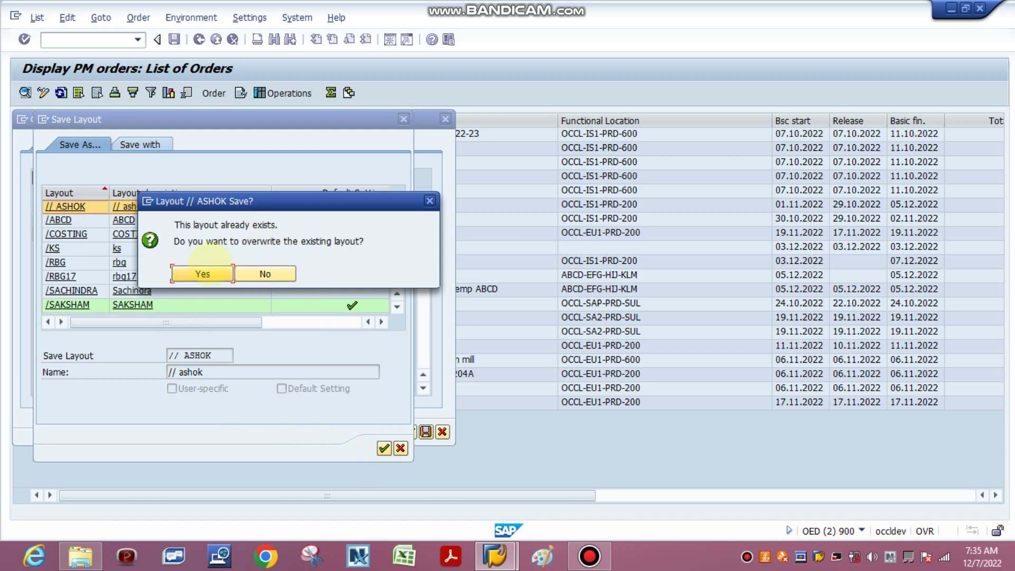
click(203, 274)
click(409, 432)
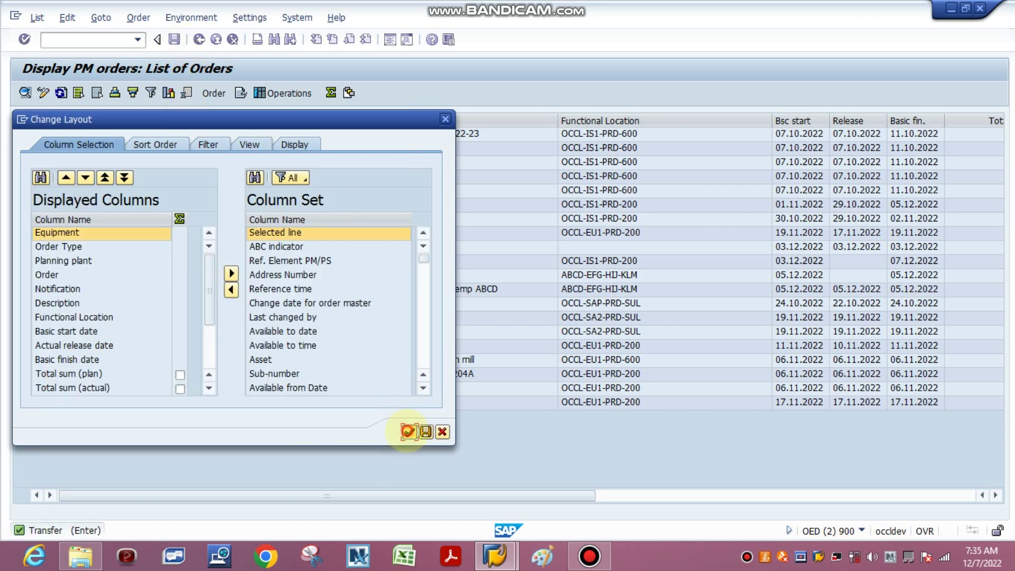
Leave the order list, restart transaction IW39 and check which layout the Layout field under Others loads
click(198, 39)
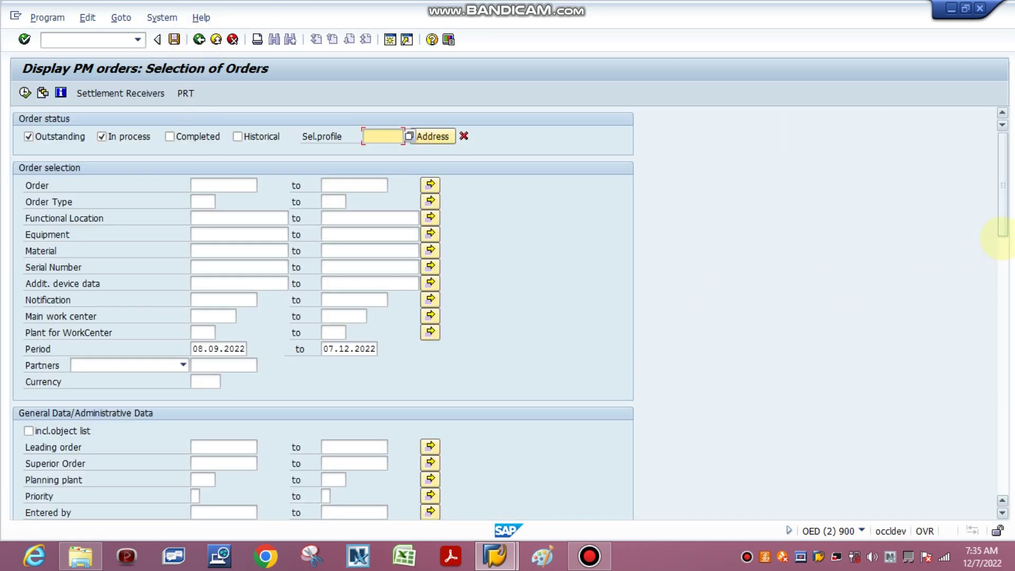
scroll(1000, 227, down, 15)
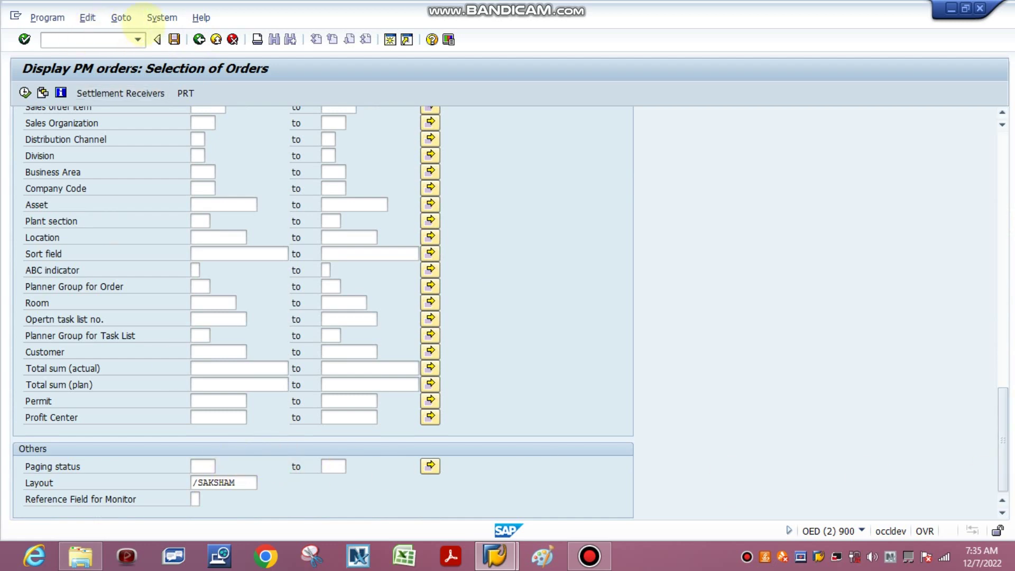
click(199, 39)
text(iw39)
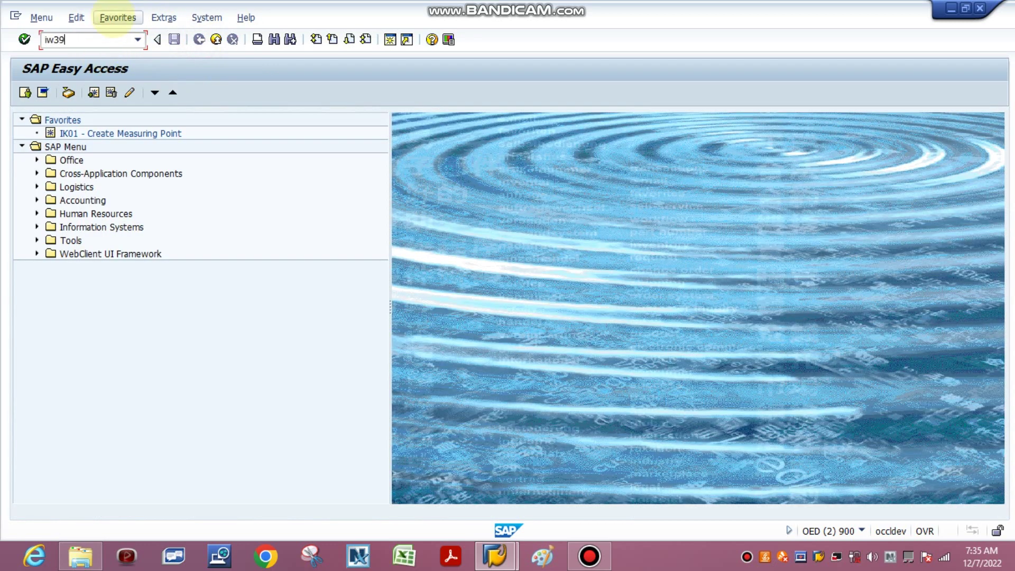
key(Return)
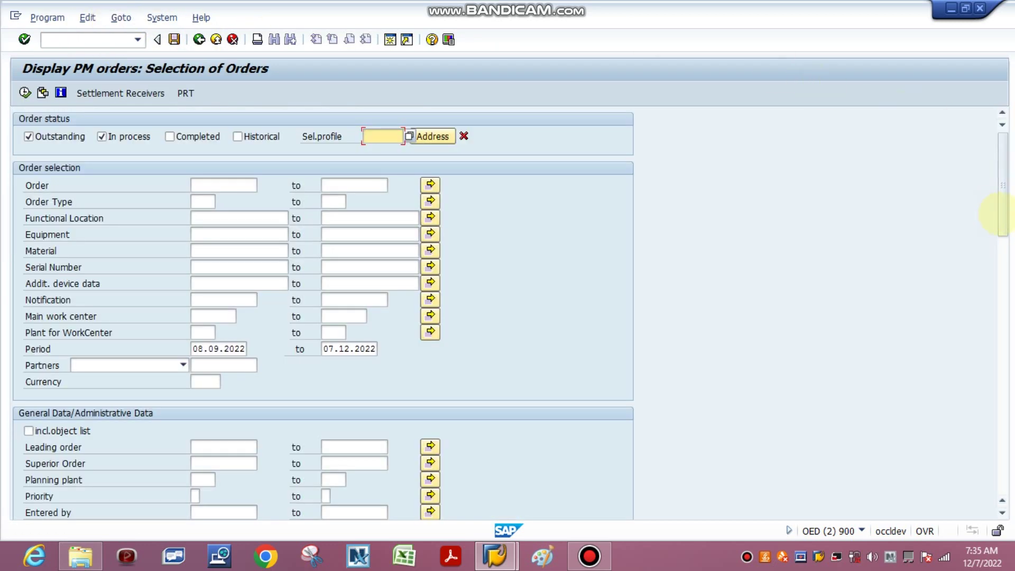
drag(997, 215, 997, 494)
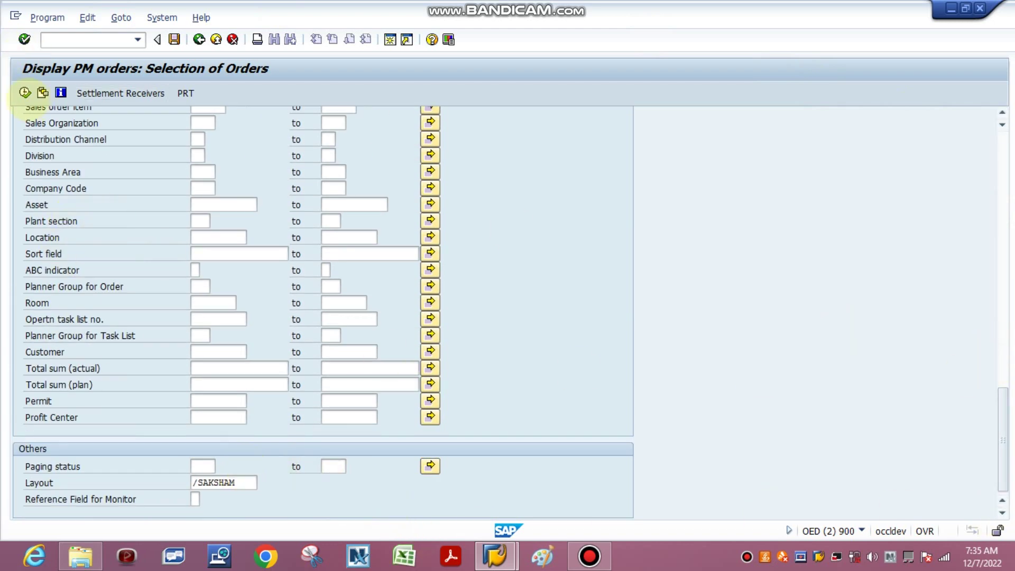
Run the order list and move the Description column between Equipment and Type
click(24, 93)
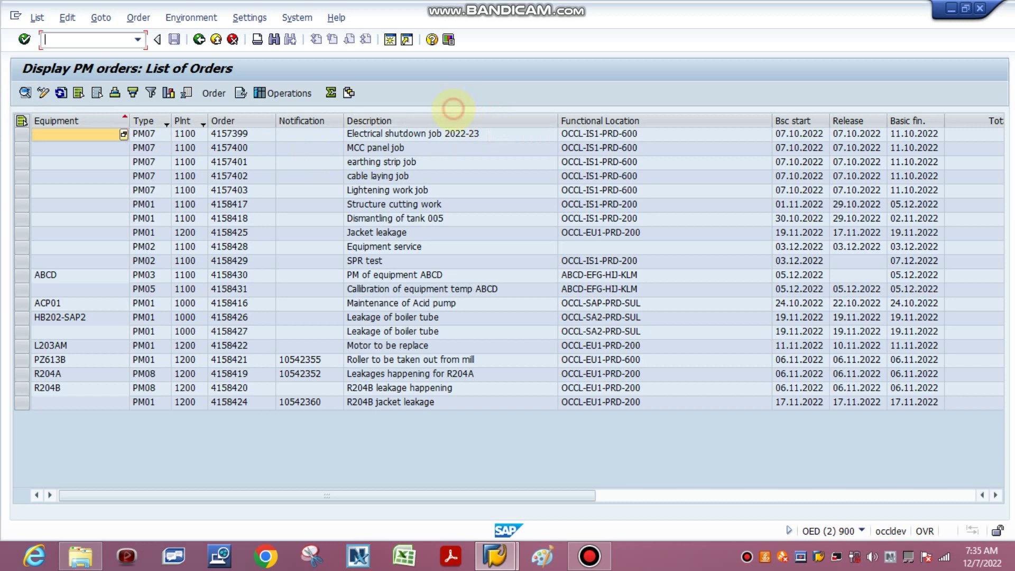
click(452, 121)
drag(144, 134, 140, 127)
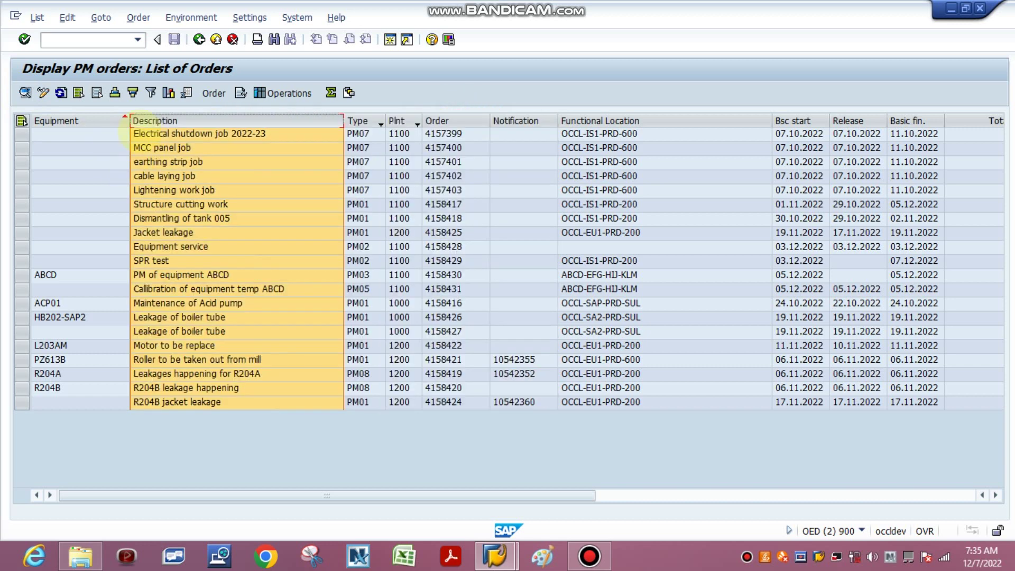
Save the rearranged columns as default layout /ABCD with the name ABCD, overwriting the existing one, and apply it to the order list
click(349, 92)
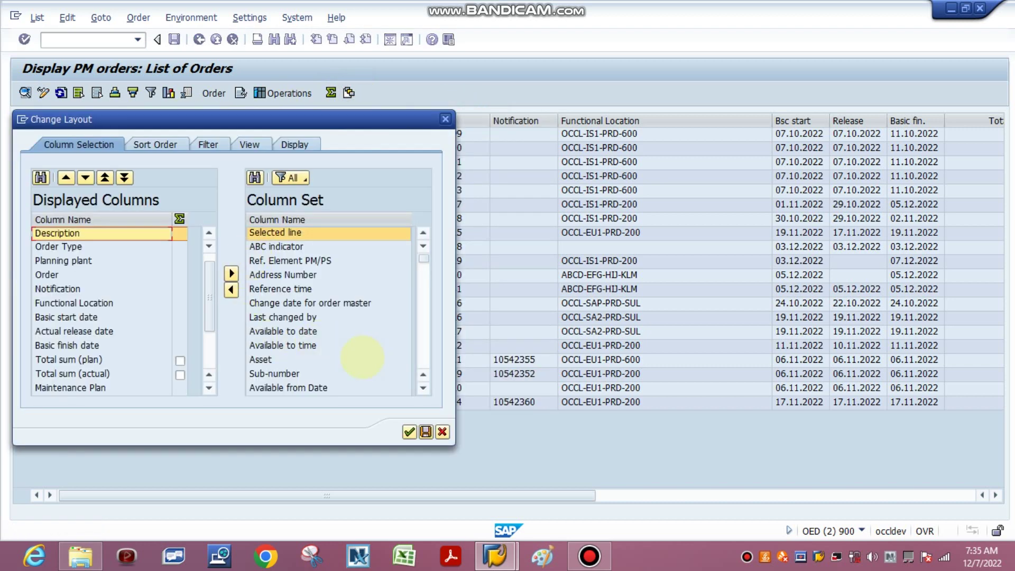
click(426, 432)
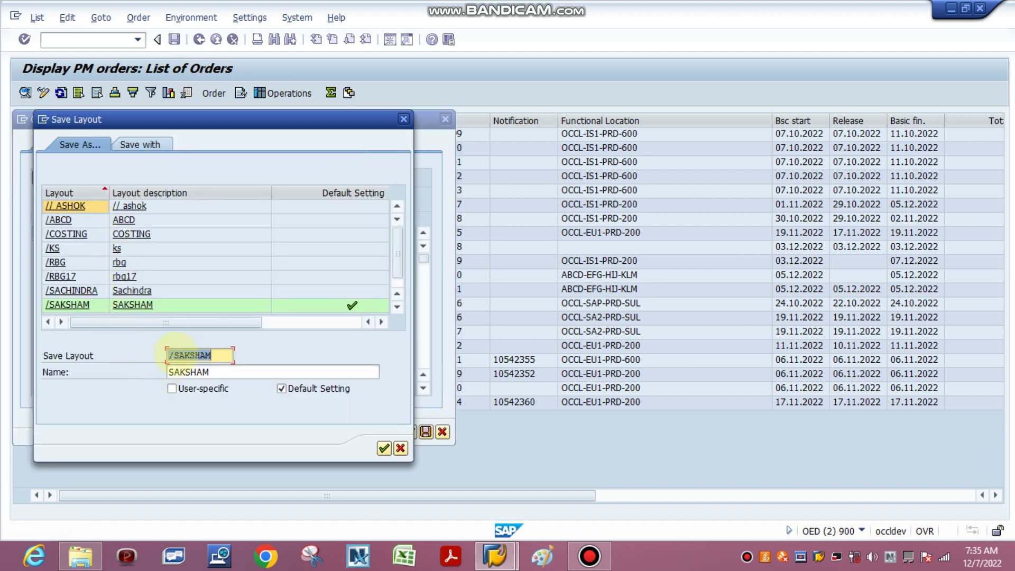
drag(170, 355, 259, 358)
text(ABCD)
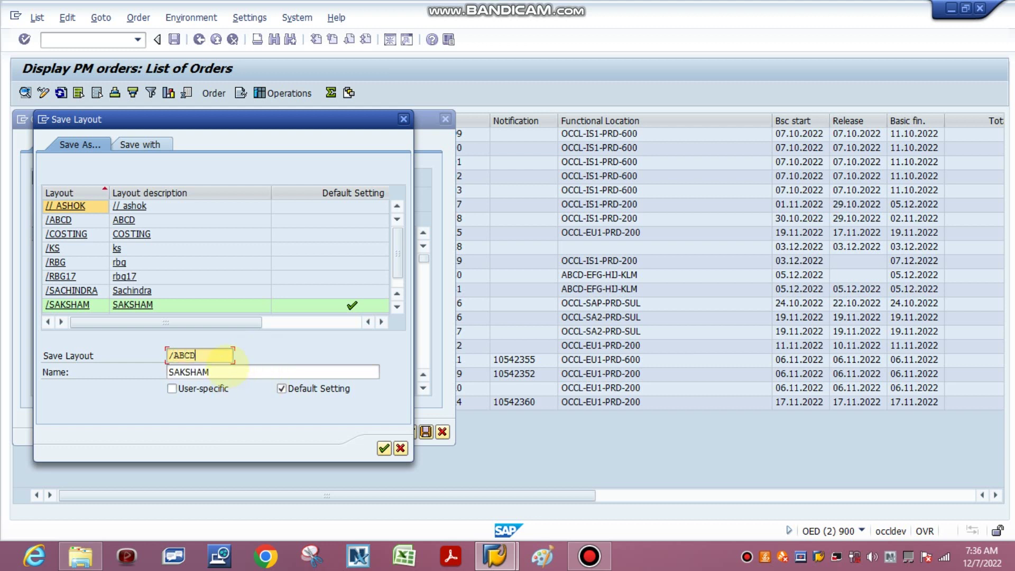
key(Tab)
text(ABCD)
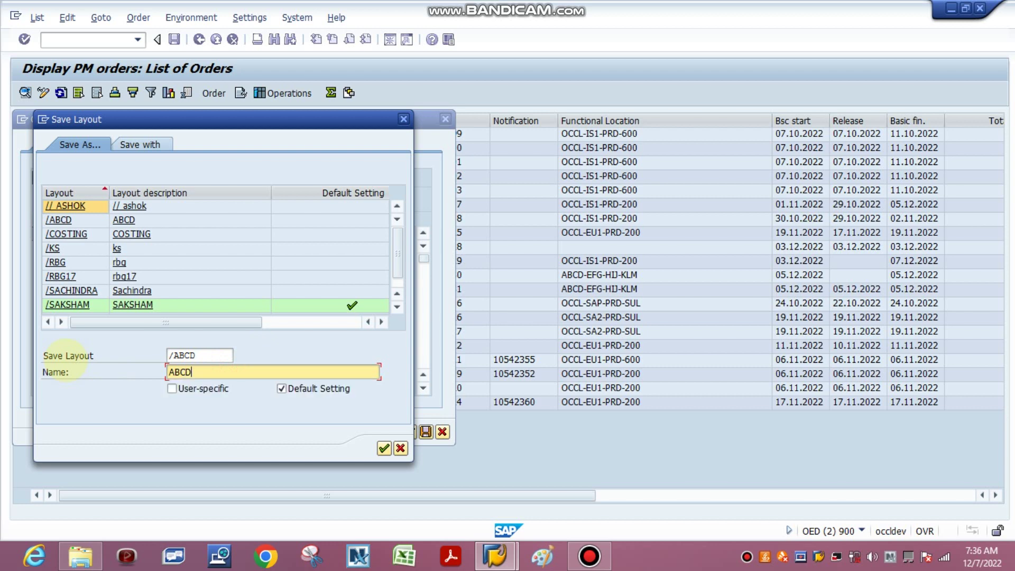
click(383, 449)
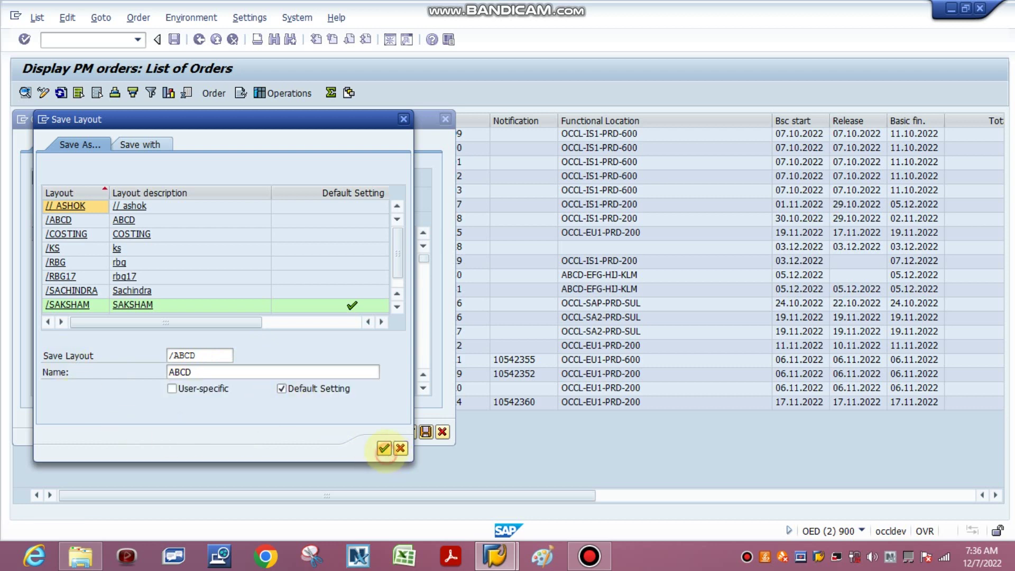
click(205, 282)
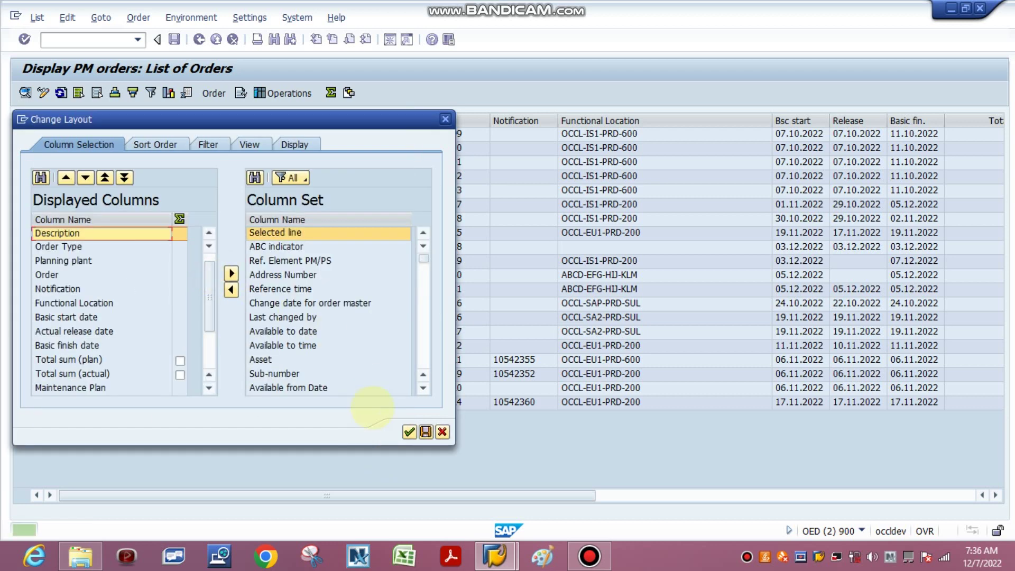
click(410, 429)
Return to the start screen, reopen IW39 and check the default Layout field under Others
click(199, 39)
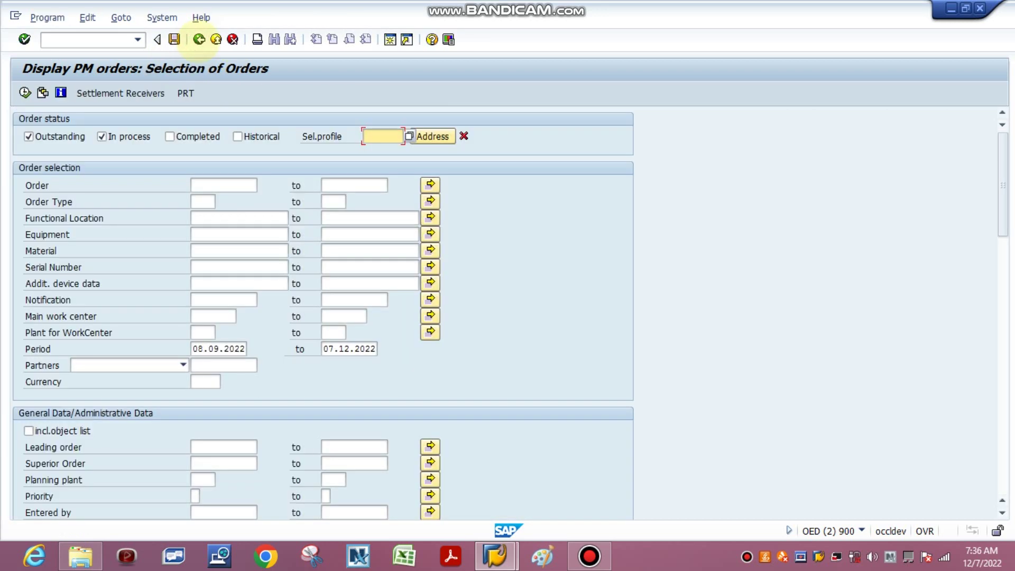
drag(1003, 220, 1002, 483)
click(199, 39)
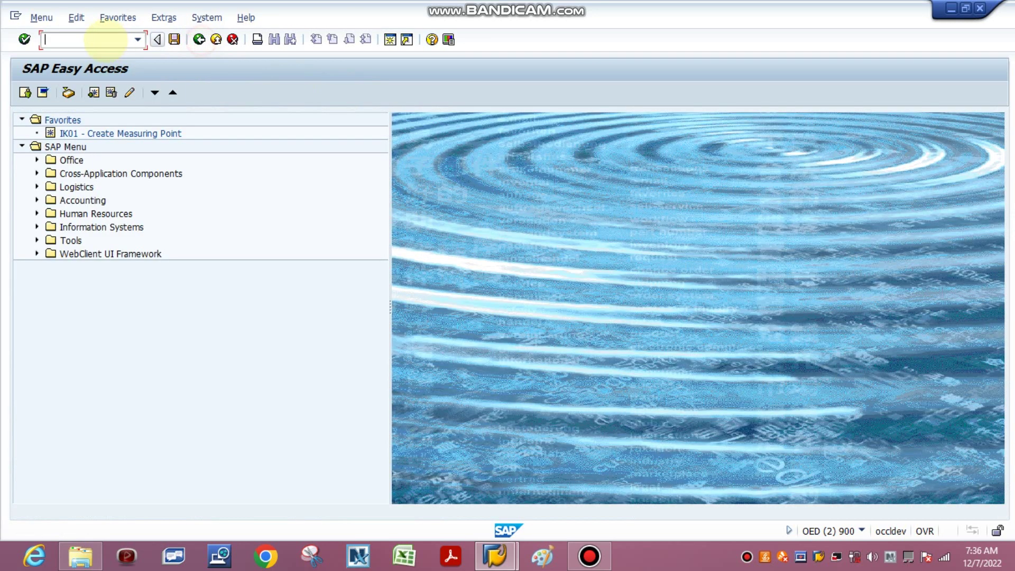
text(iw39)
key(Return)
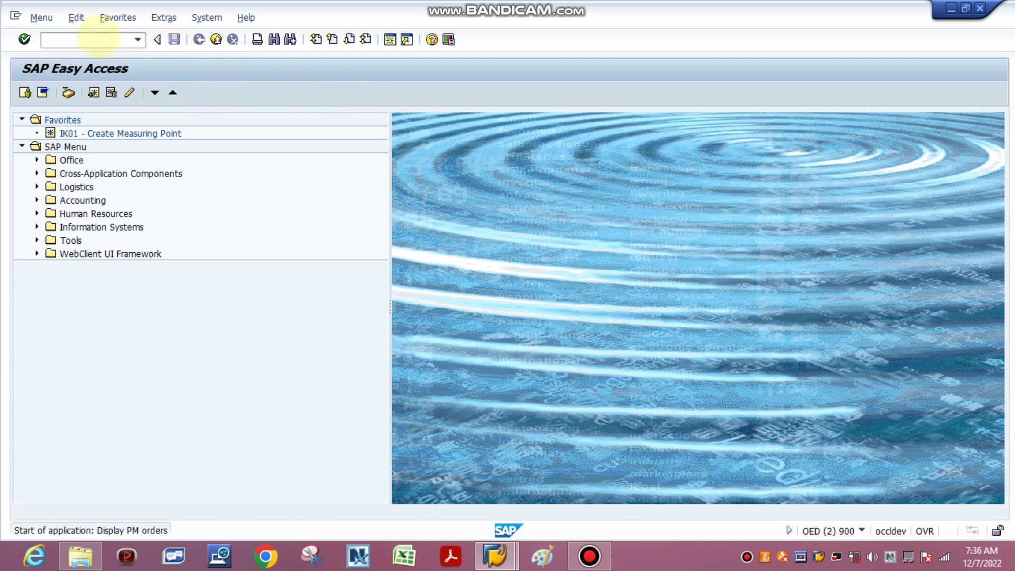
scroll(1001, 219, down, 10)
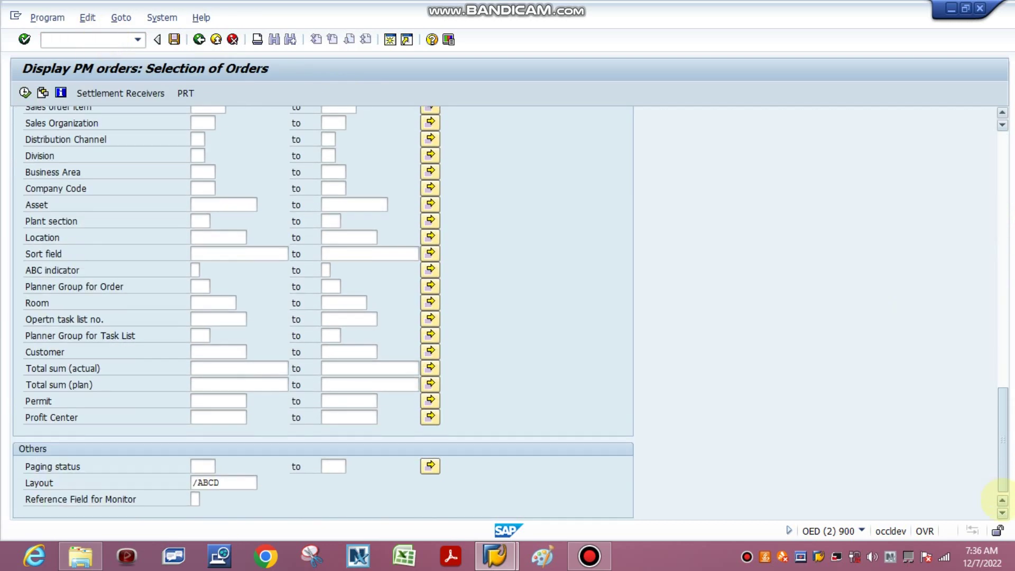
drag(242, 479, 132, 489)
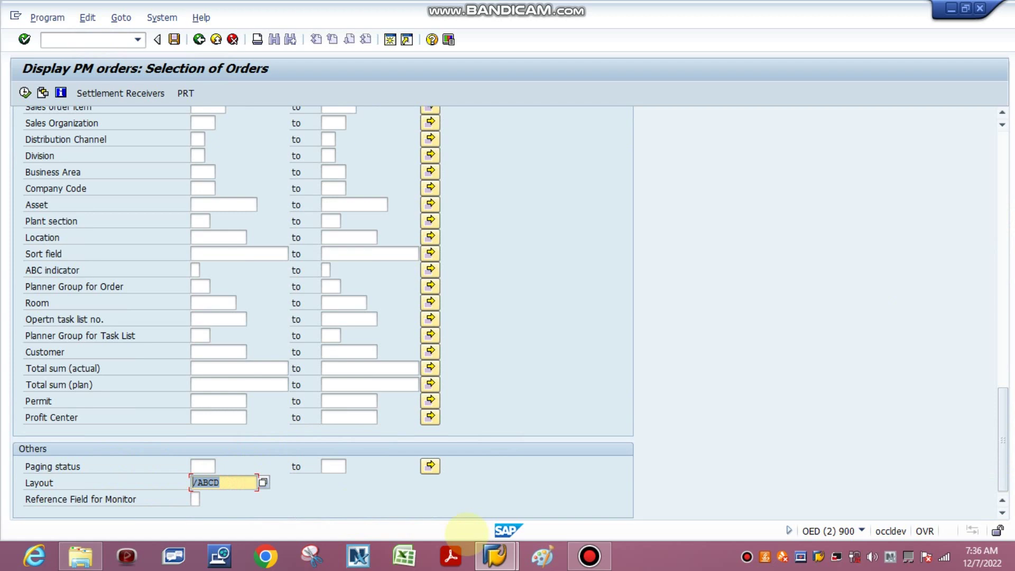
Switch to the notification session, restart transaction IW29, check its Layout field under Others and return to the IW39 session
mouse_move(495, 555)
click(526, 430)
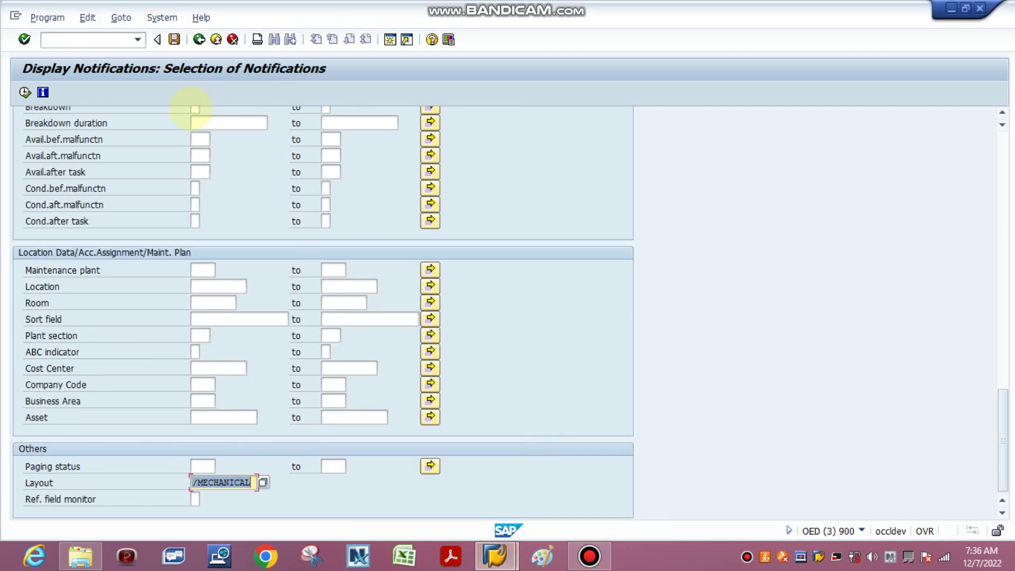
click(199, 39)
click(47, 40)
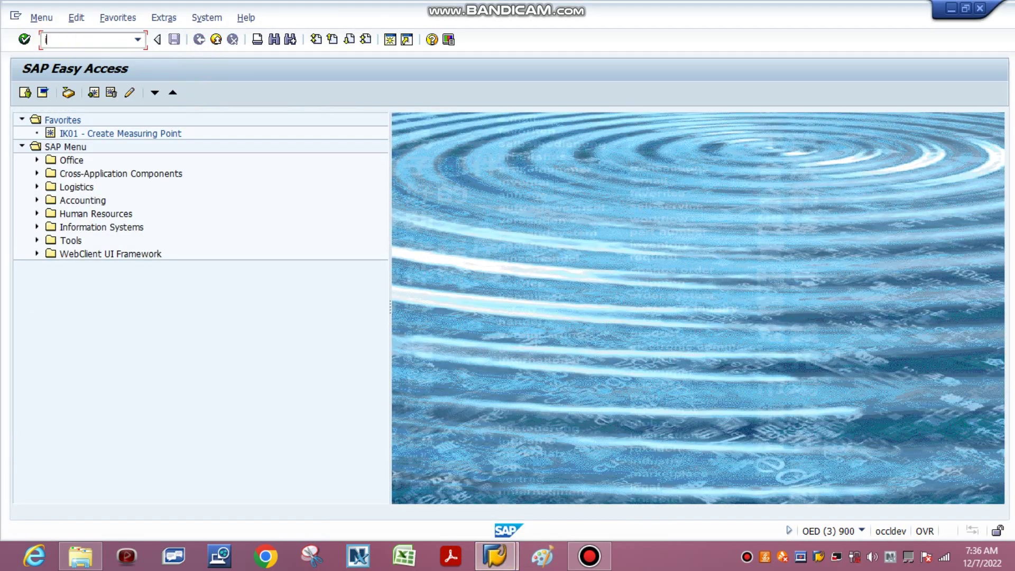
text(iw29)
key(Return)
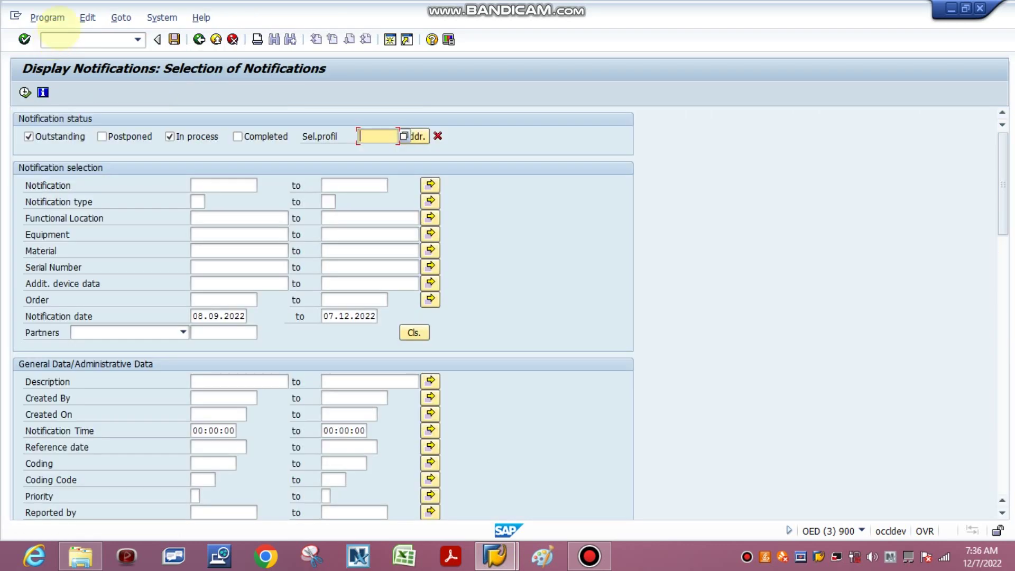
drag(1003, 217, 1002, 482)
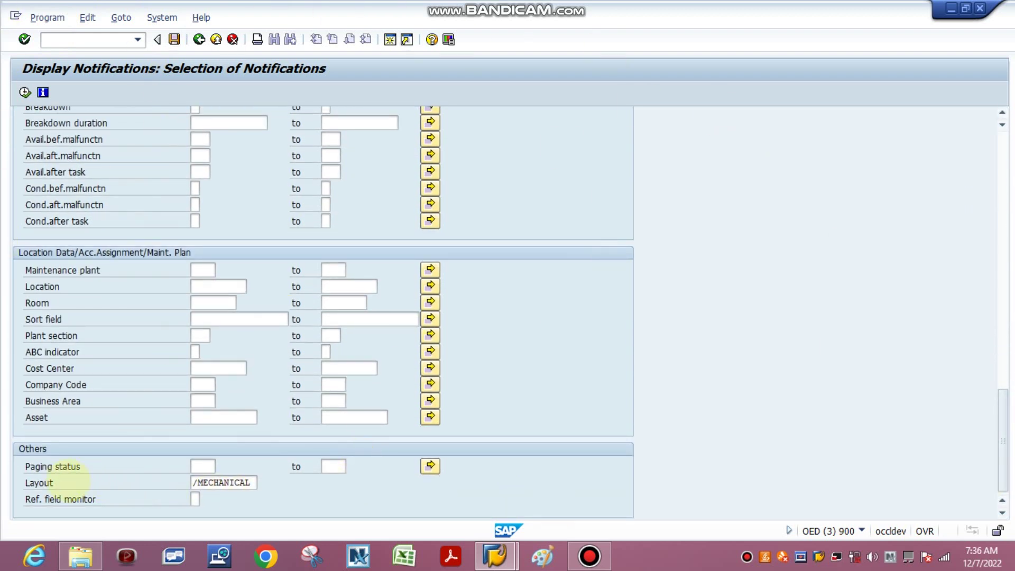
drag(194, 486, 259, 483)
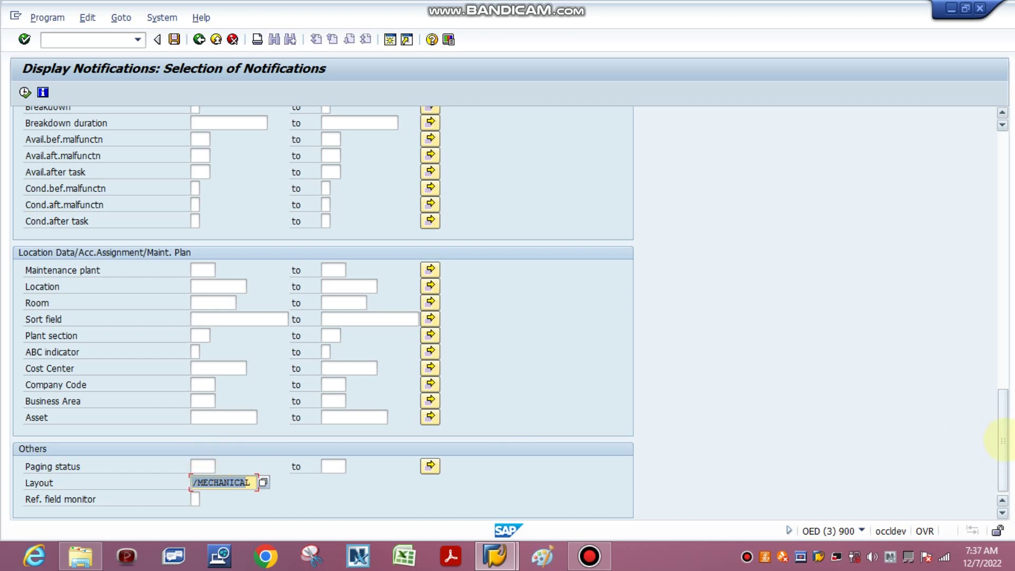
click(248, 488)
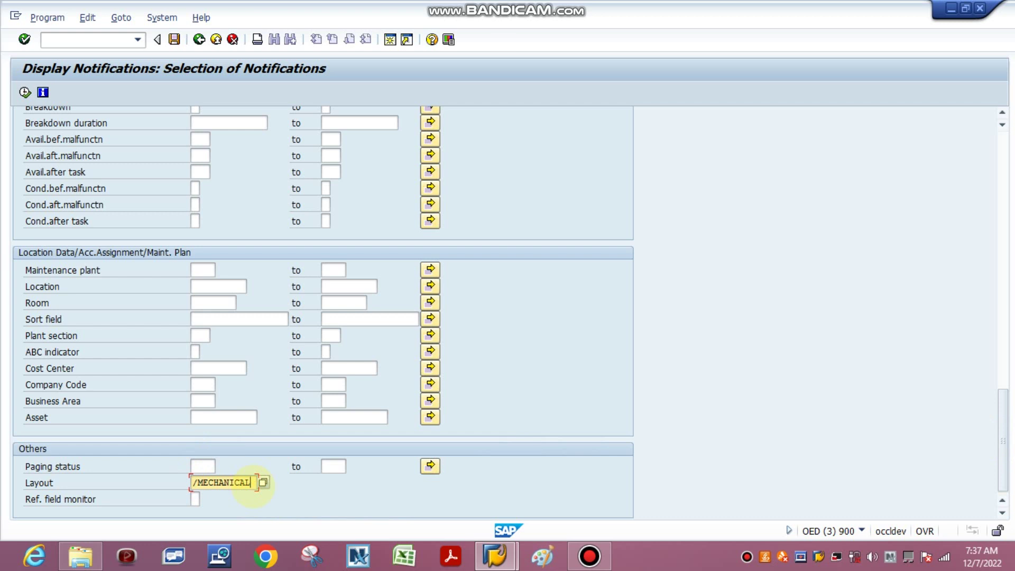
click(496, 556)
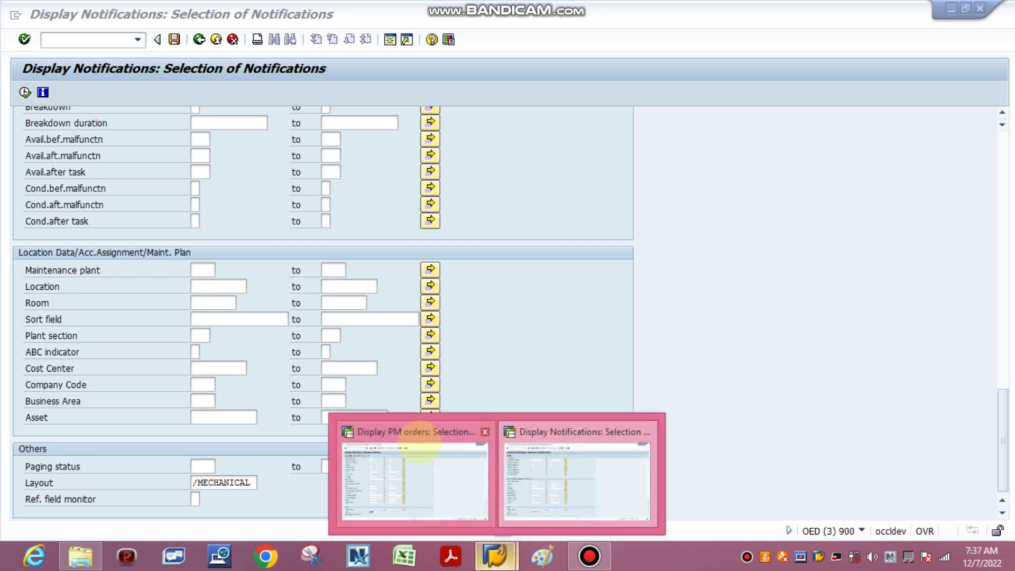
click(418, 444)
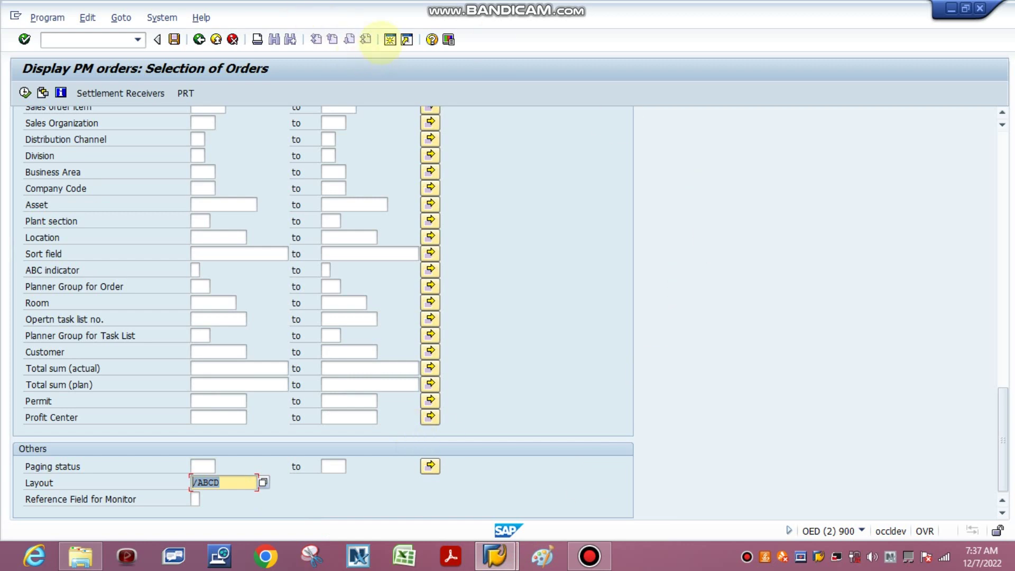
Start transaction MB5B in a new session and check the Layout fields under Settings for the totals representations
click(390, 39)
text(mb5b)
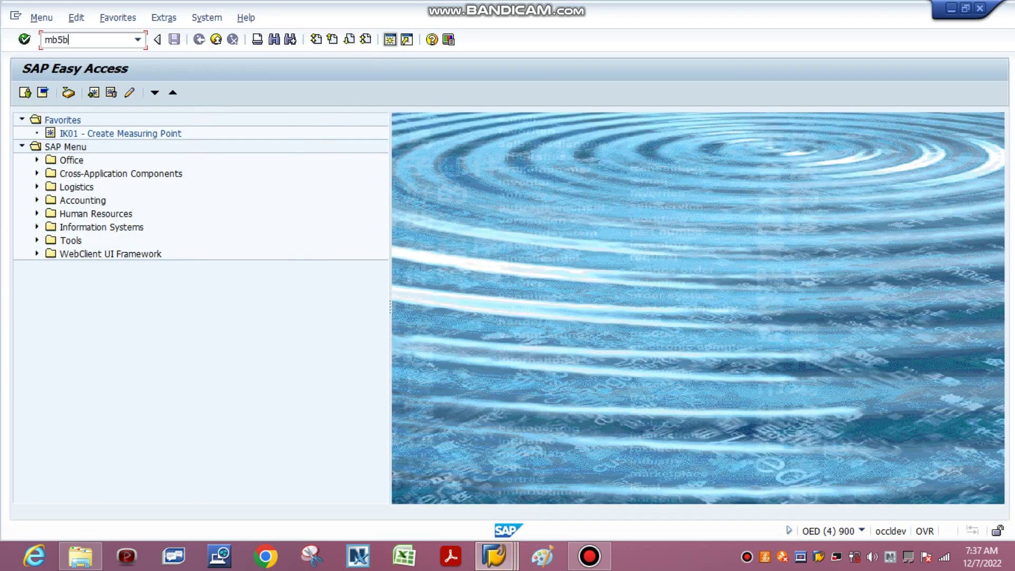
key(Return)
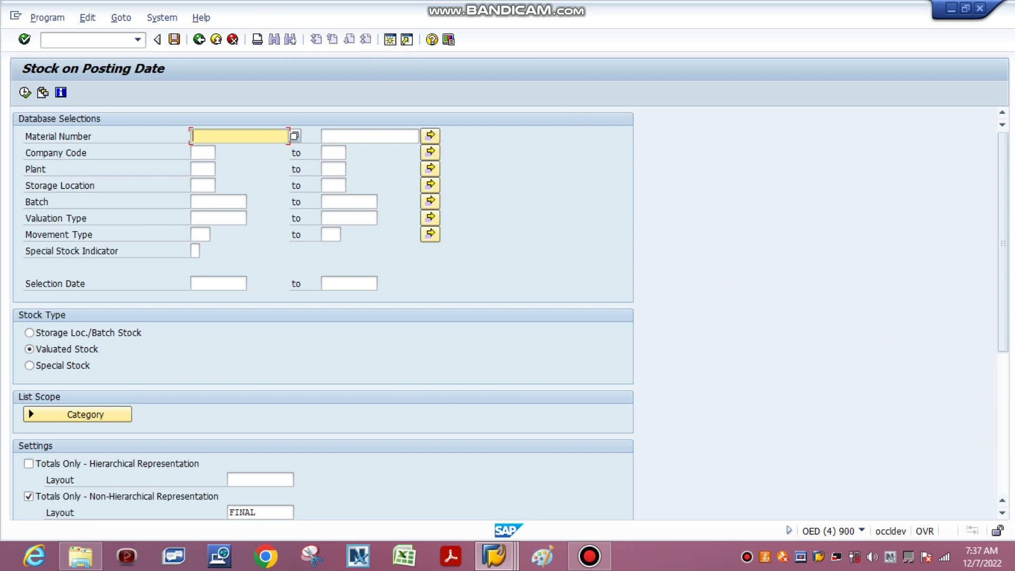
scroll(1002, 294, down, 5)
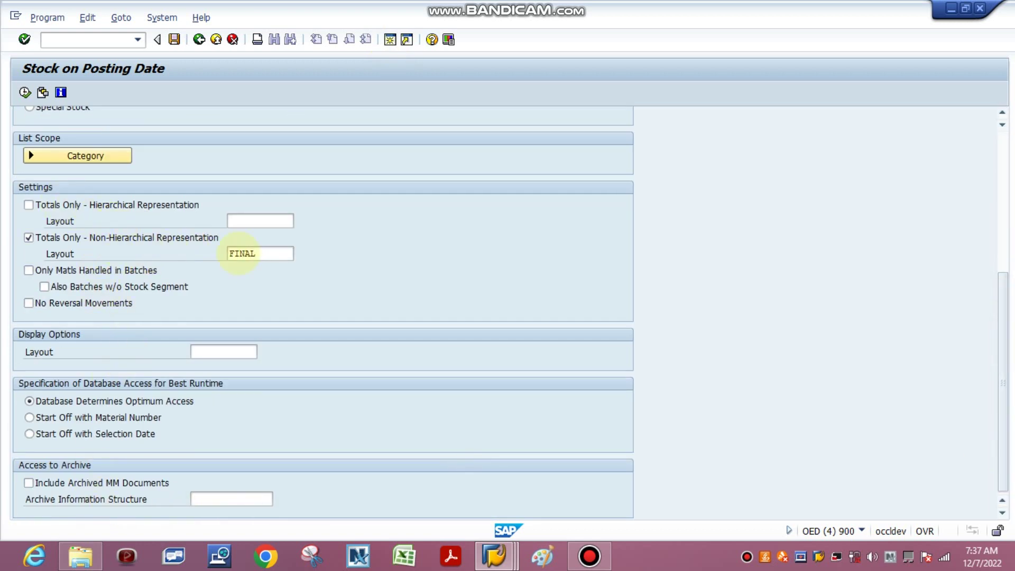
double_click(261, 251)
click(270, 211)
click(286, 252)
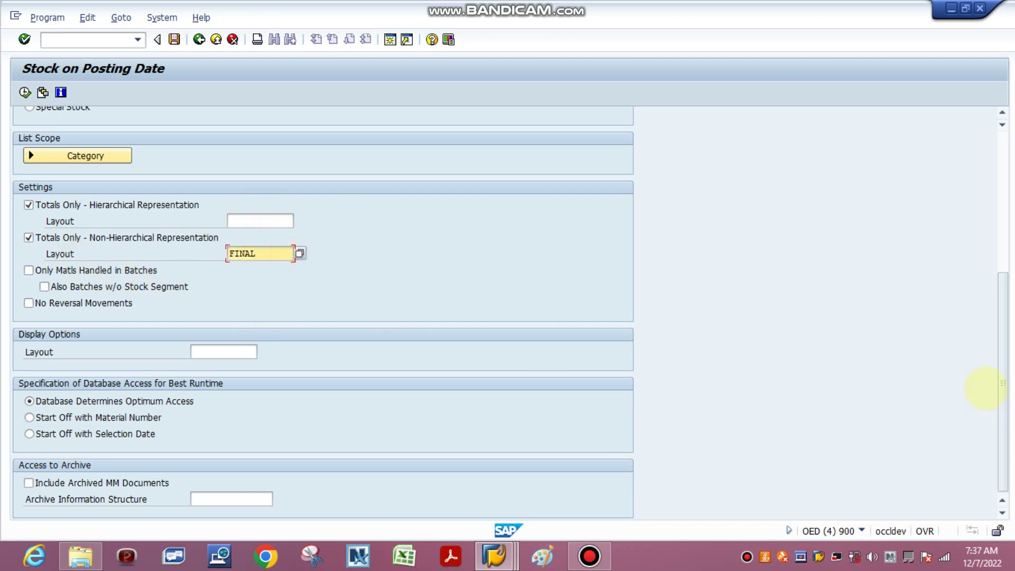
Switch to the notification selection session and back to the PM order selection session, reviewing the Layout field under Others in each
drag(1001, 374, 996, 208)
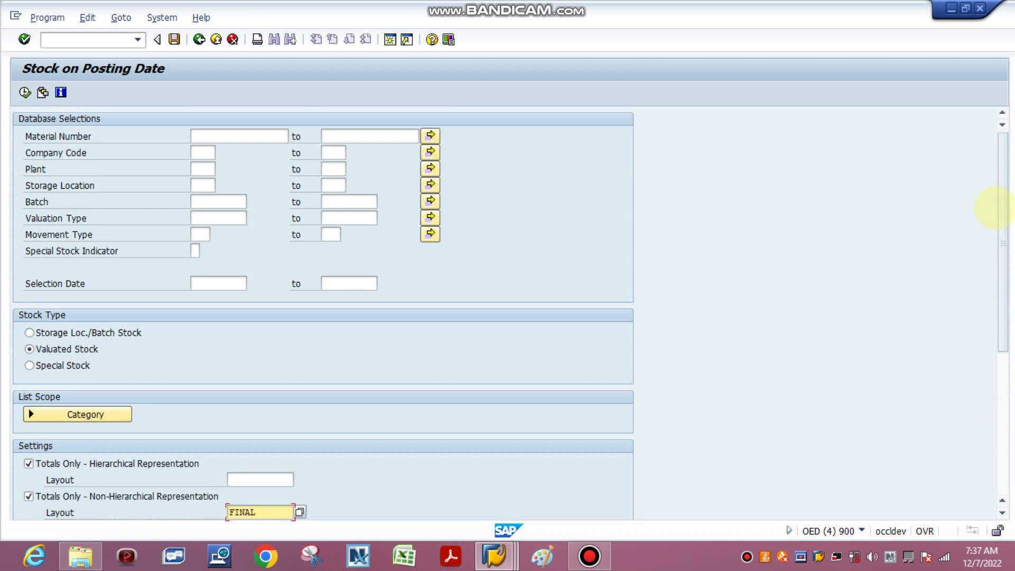
mouse_move(494, 555)
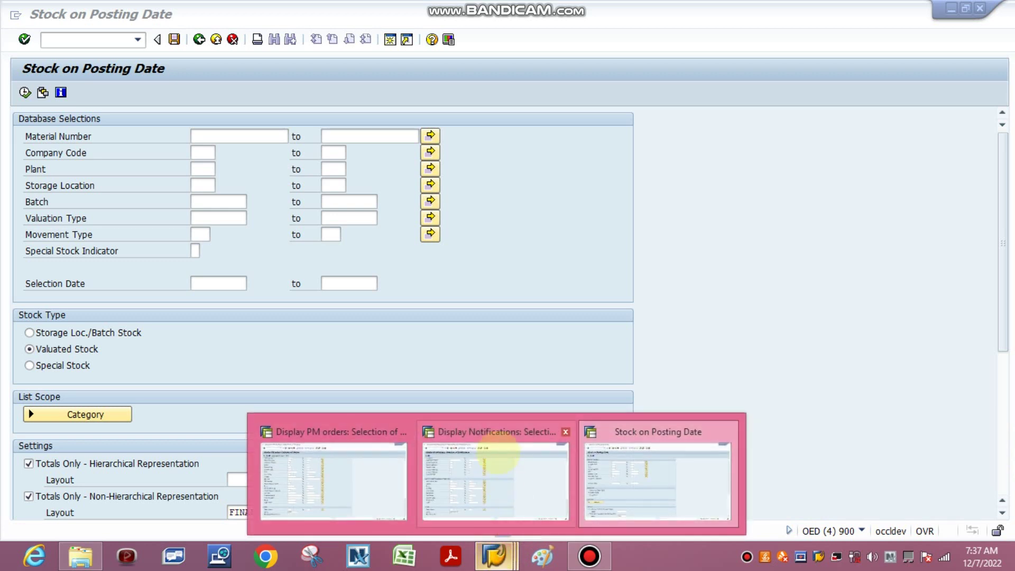
click(494, 453)
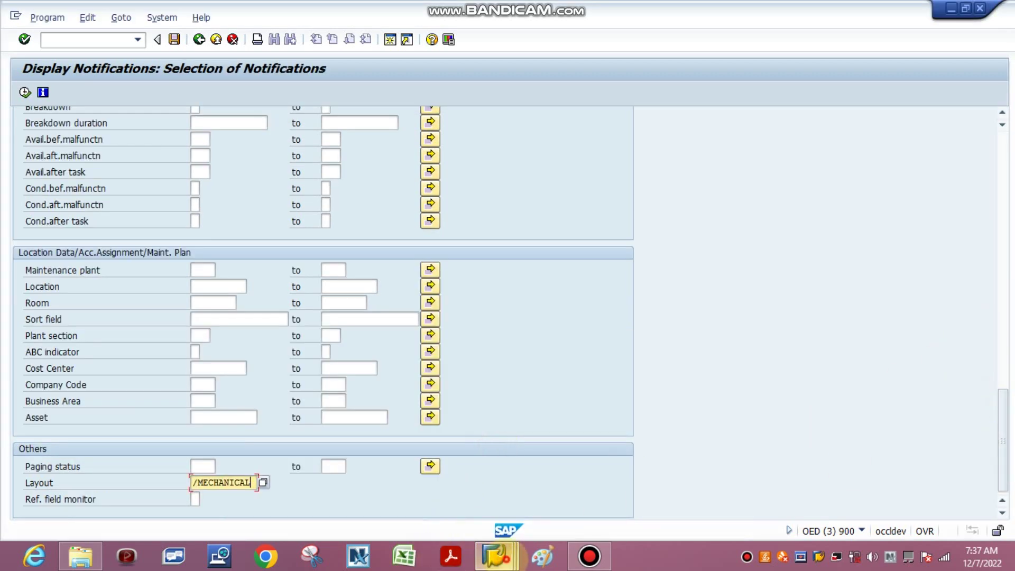
click(363, 398)
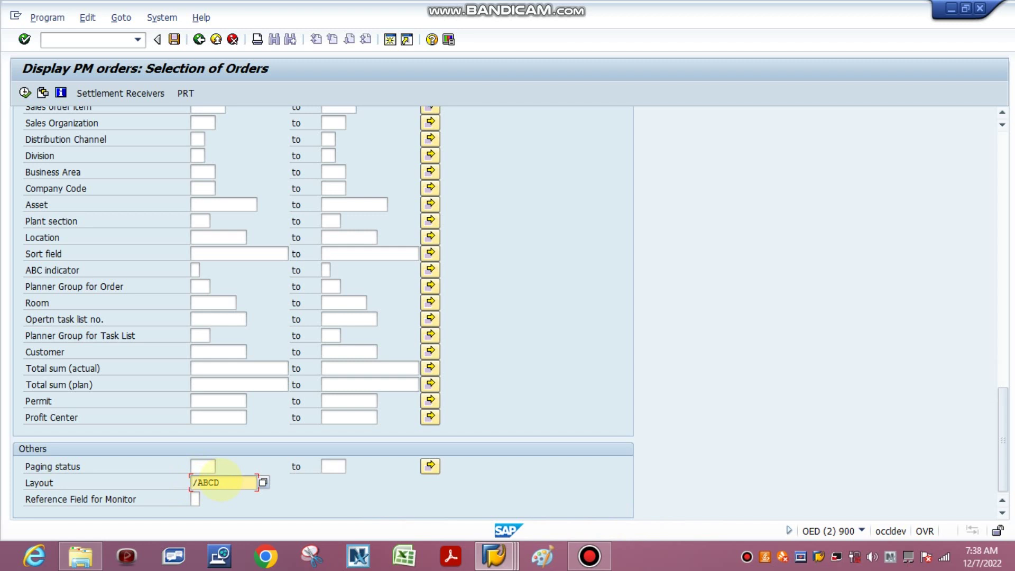
mouse_move(548, 11)
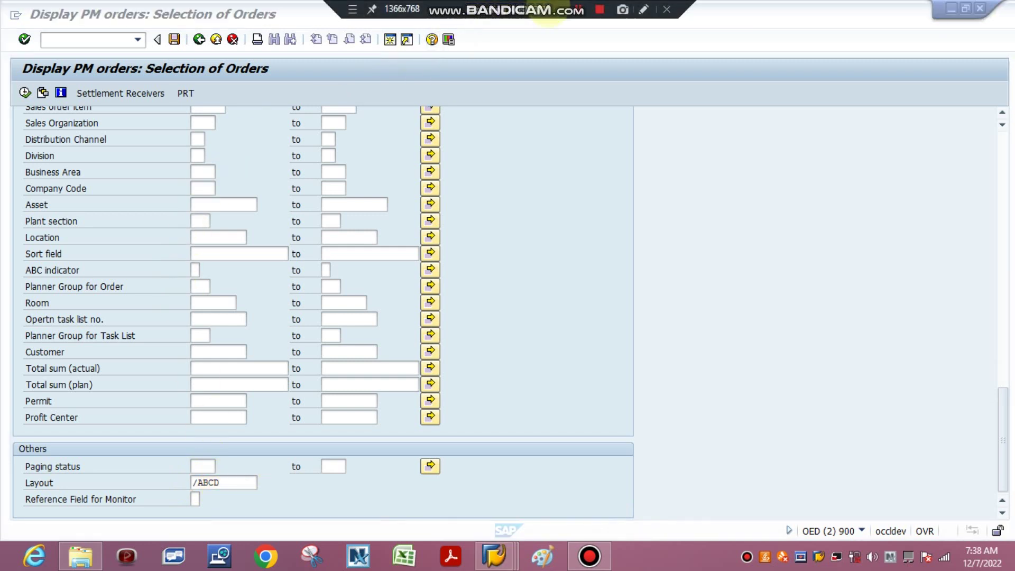
mouse_move(602, 11)
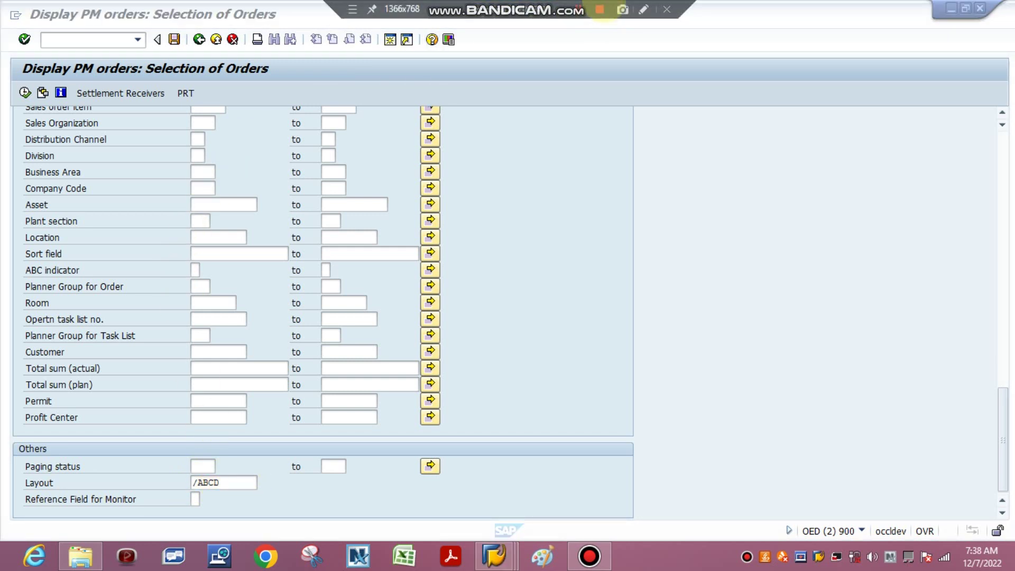